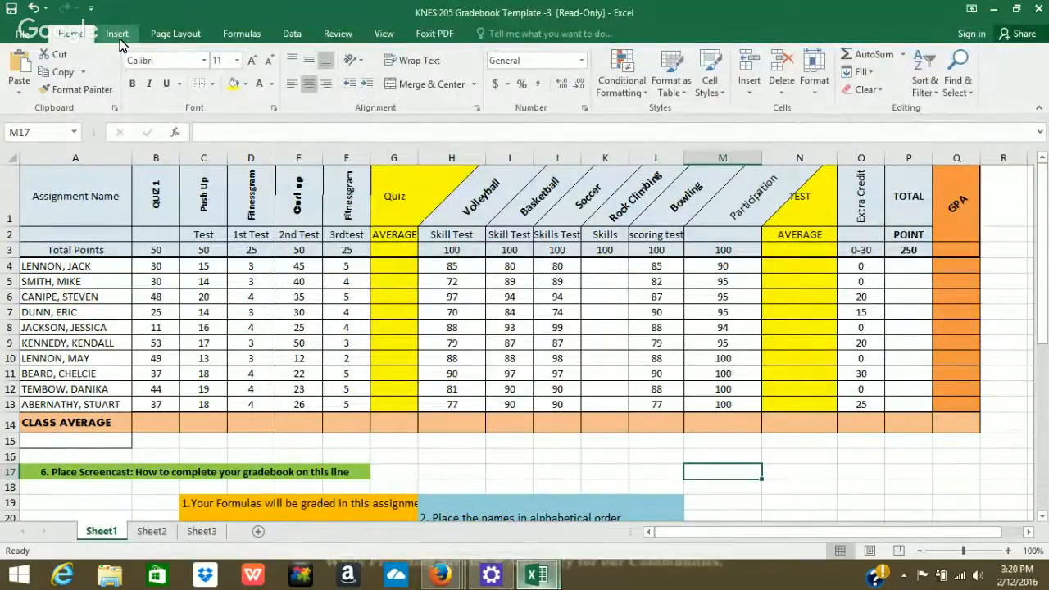
Add a page header with the student's name and a second line reading 'KNES 205 Excel Gradebook'.
{"action": "left_click", "coordinate": [120, 40]}
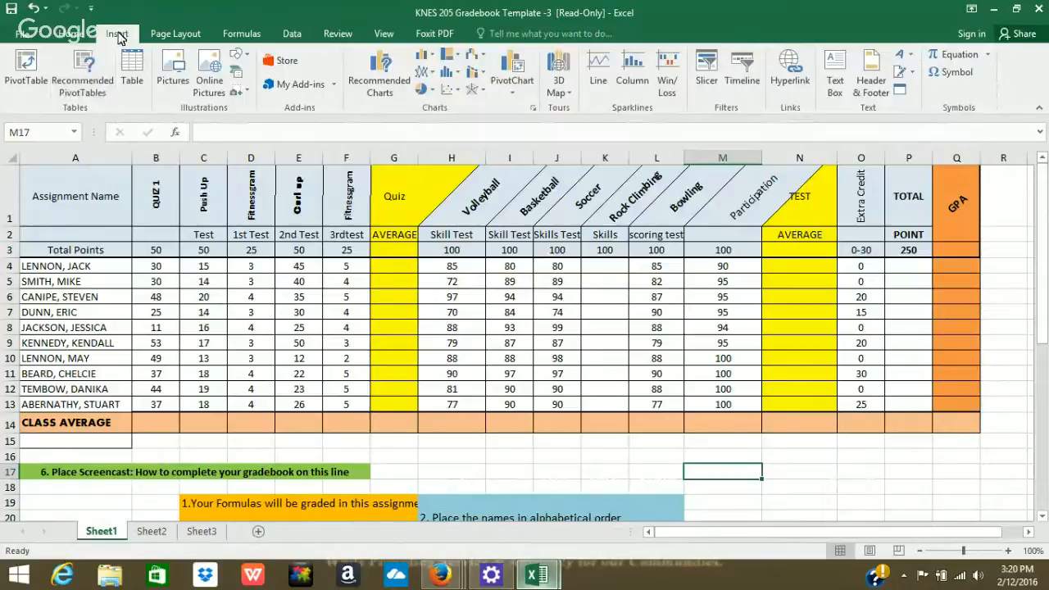
{"action": "left_click", "coordinate": [868, 86]}
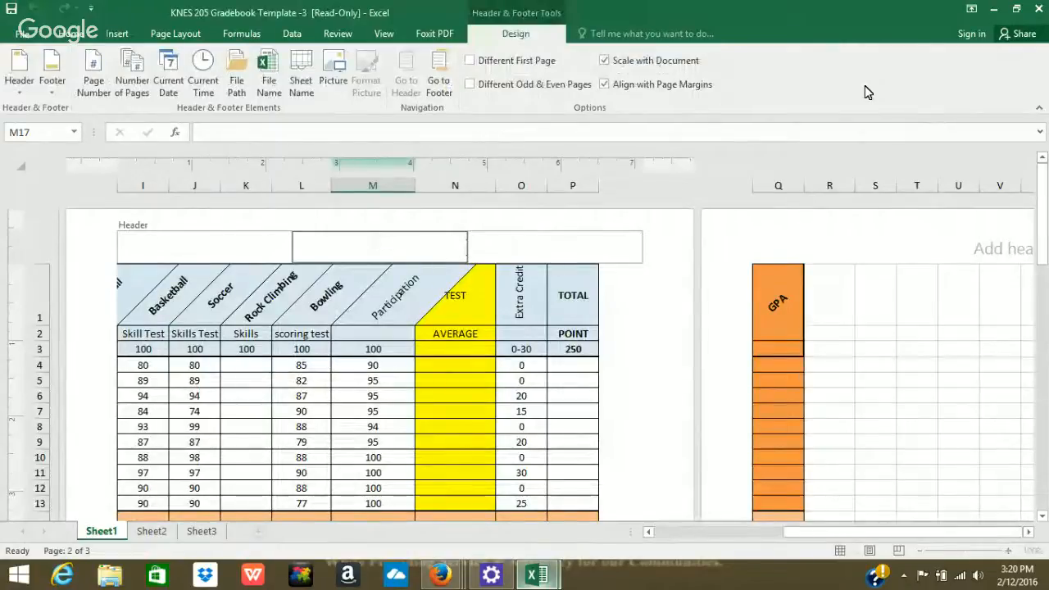
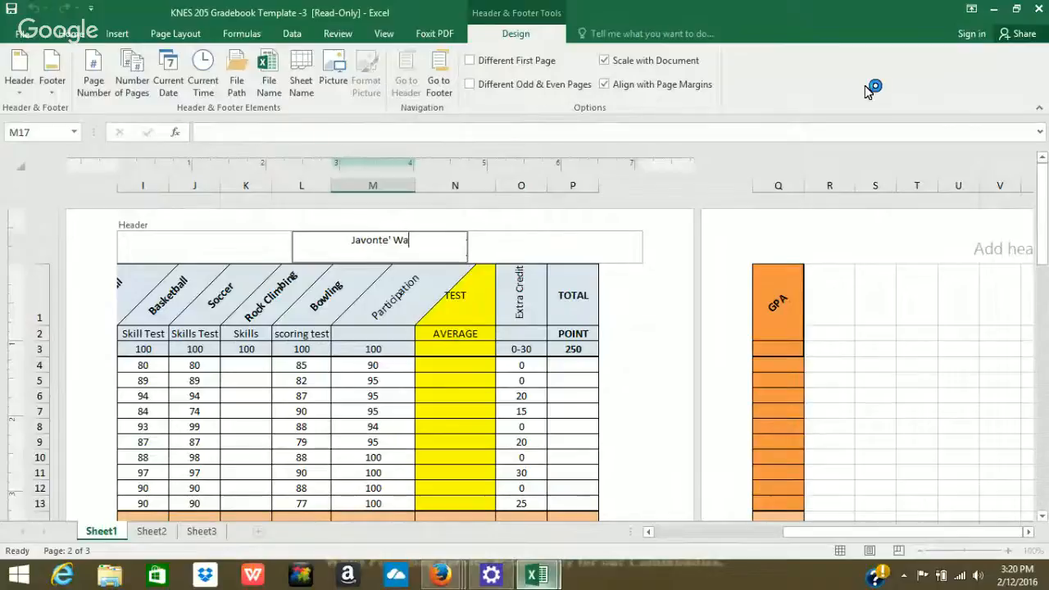
{"action": "key", "text": "Return"}
{"action": "type", "text": "K"}
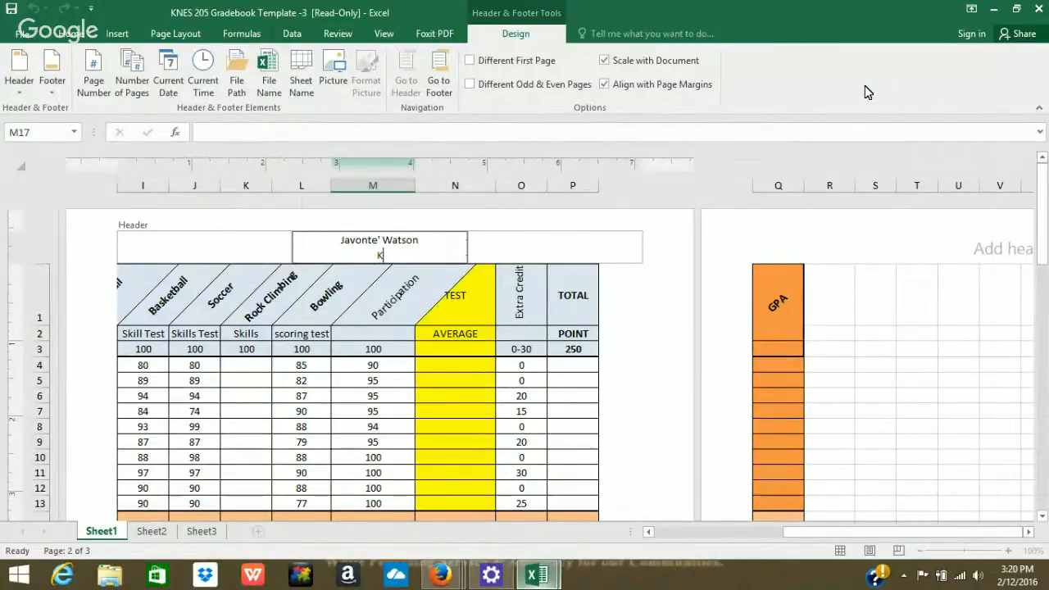
{"action": "type", "text": "NES 305"}
{"action": "key", "text": "BackSpace"}
{"action": "key", "text": "BackSpace"}
{"action": "key", "text": "BackSpace"}
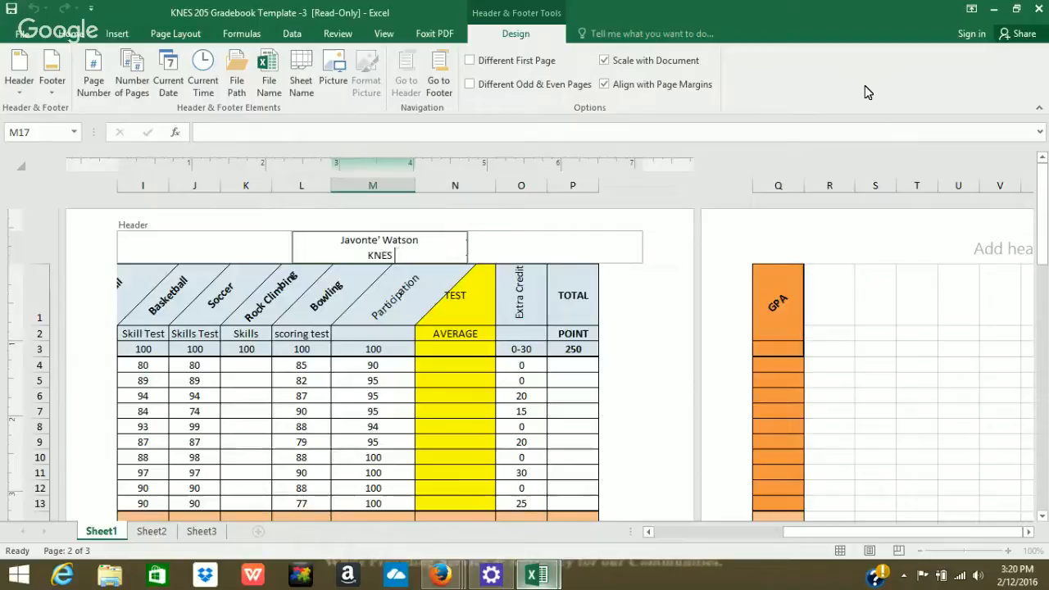
{"action": "type", "text": "205 Excel Cra"}
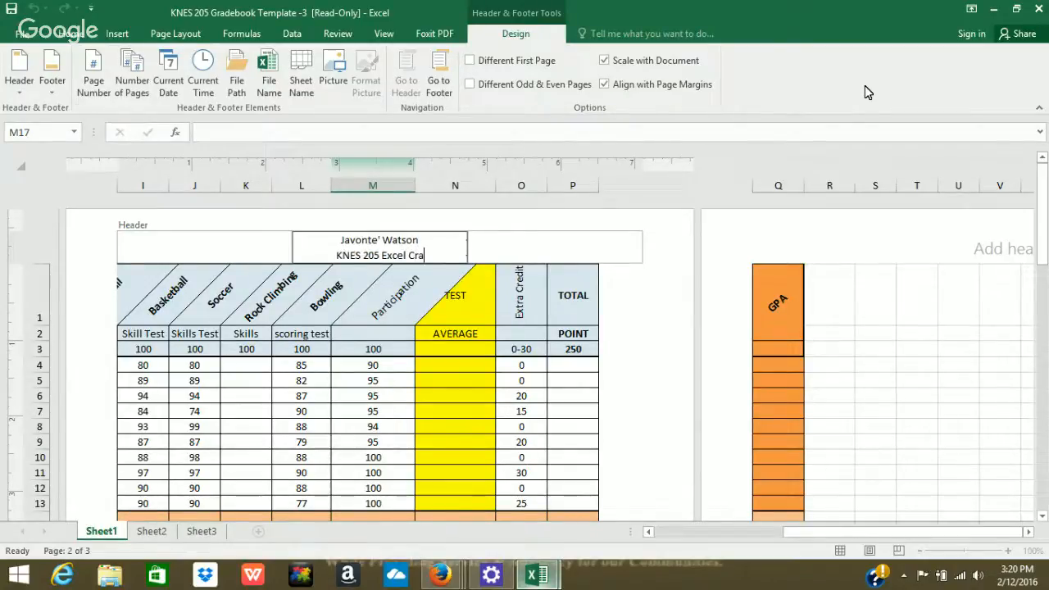
{"action": "key", "text": "BackSpace"}
{"action": "key", "text": "BackSpace"}
{"action": "key", "text": "BackSpace"}
{"action": "type", "text": "Grade"}
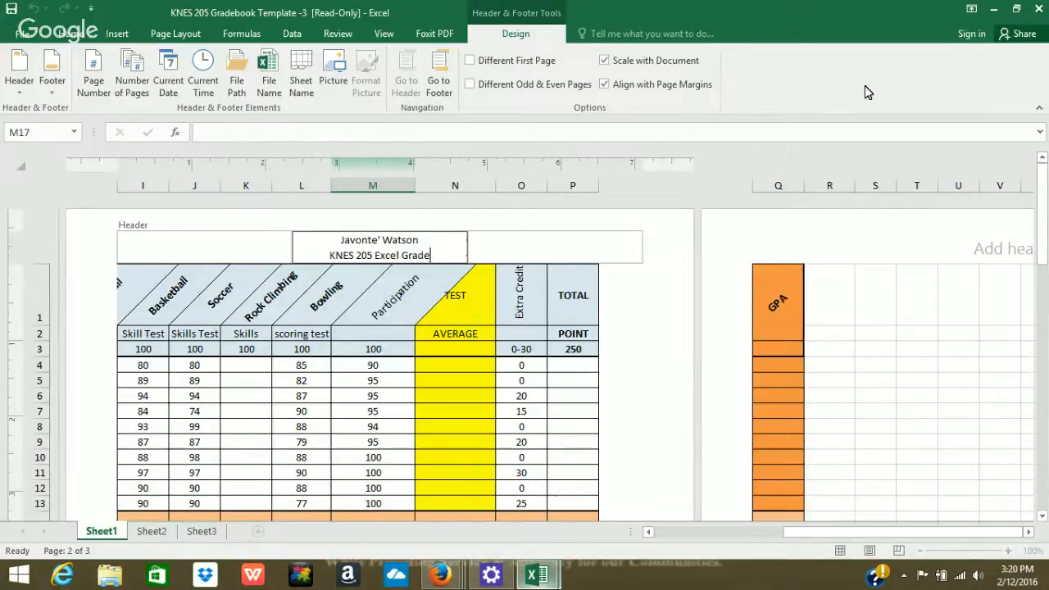
{"action": "type", "text": "book"}
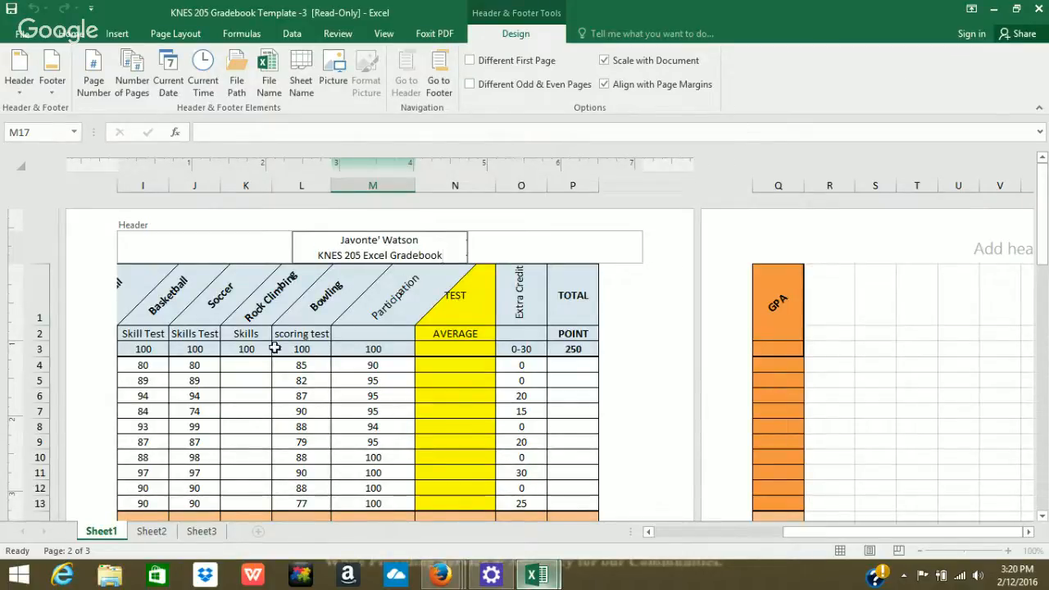
Leave header editing, switch the sheet back to Normal view, and return to Home.
{"action": "left_click", "coordinate": [308, 380]}
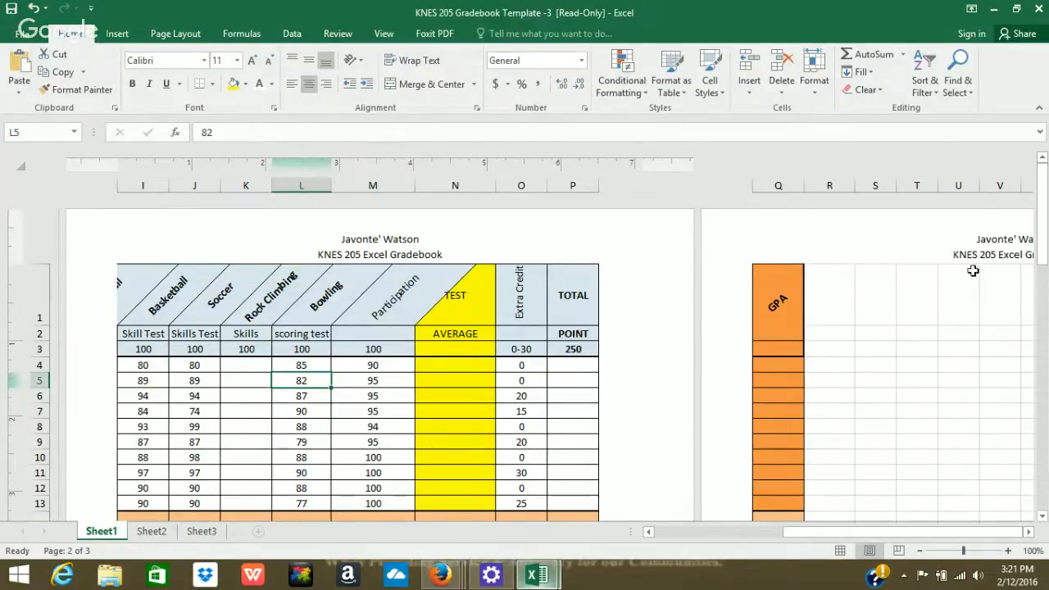
{"action": "mouse_move", "coordinate": [1047, 201]}
{"action": "left_mouse_down"}
{"action": "mouse_move", "coordinate": [1046, 338]}
{"action": "mouse_move", "coordinate": [1045, 207]}
{"action": "left_mouse_up"}
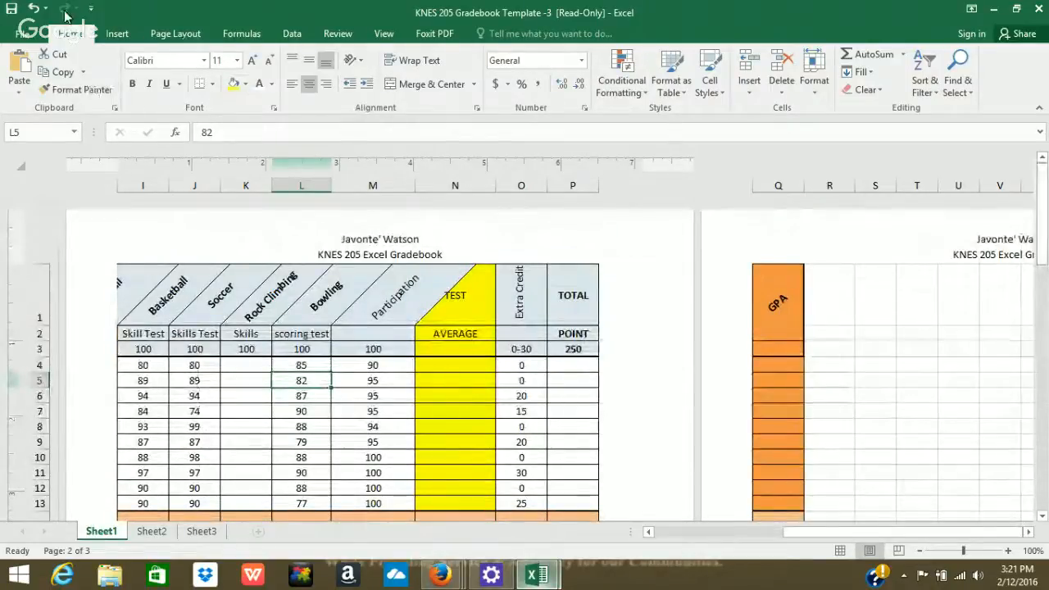
{"action": "left_click", "coordinate": [23, 37]}
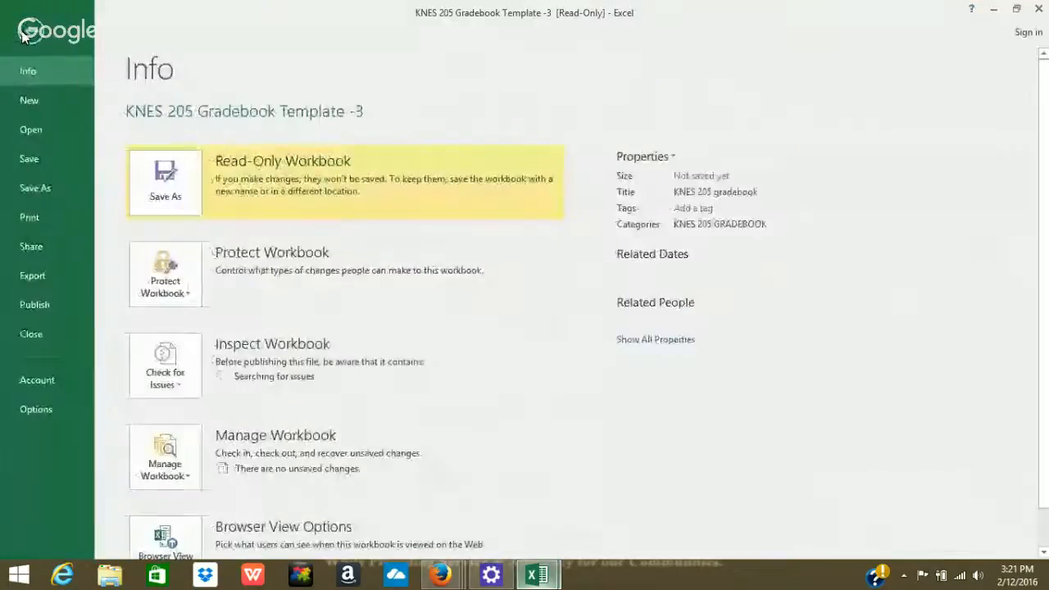
{"action": "left_click", "coordinate": [25, 37]}
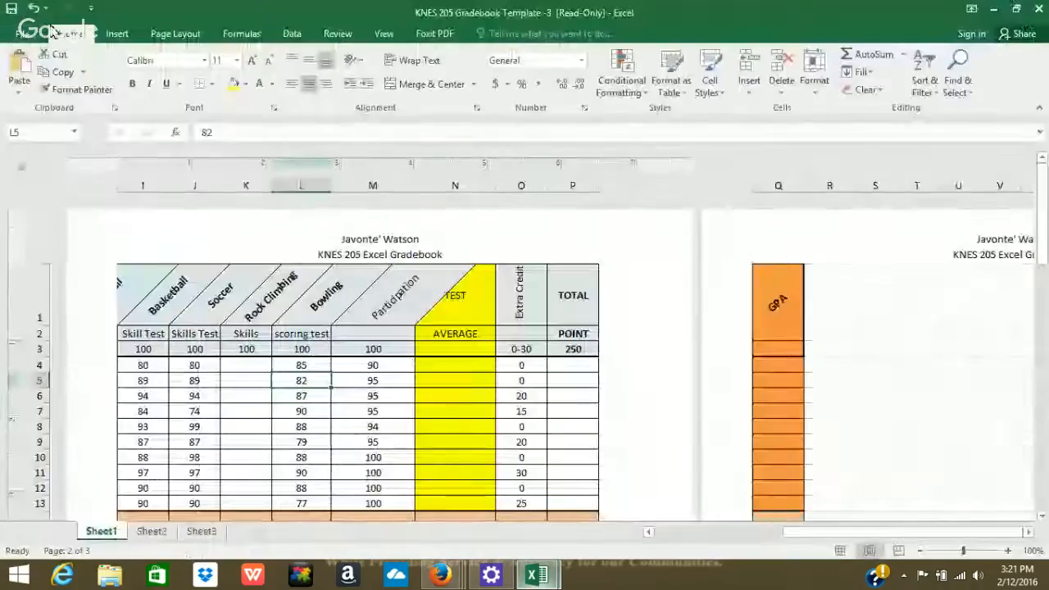
{"action": "left_click", "coordinate": [383, 34]}
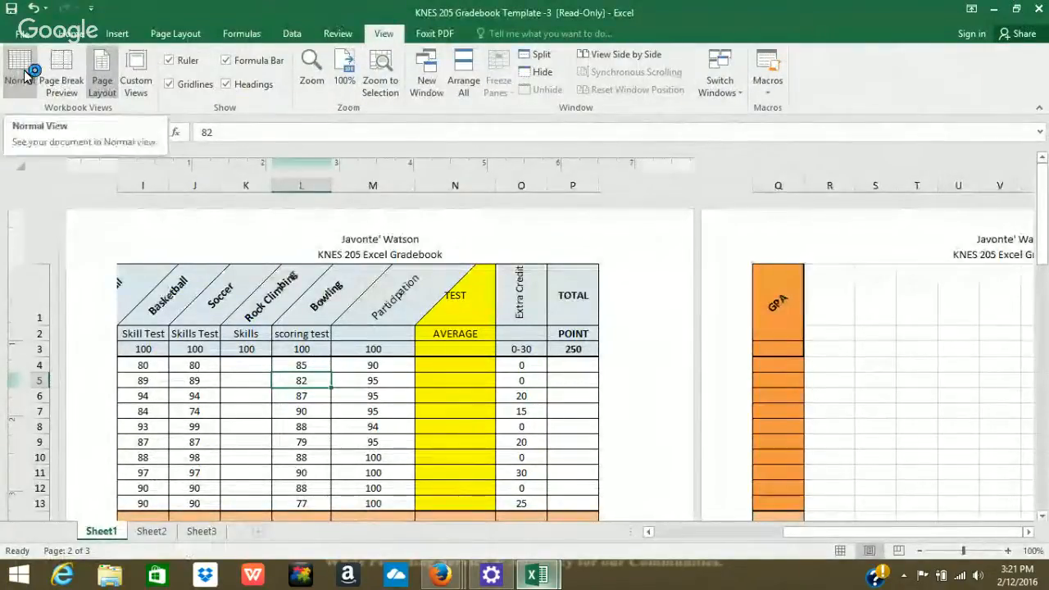
{"action": "left_click", "coordinate": [25, 75]}
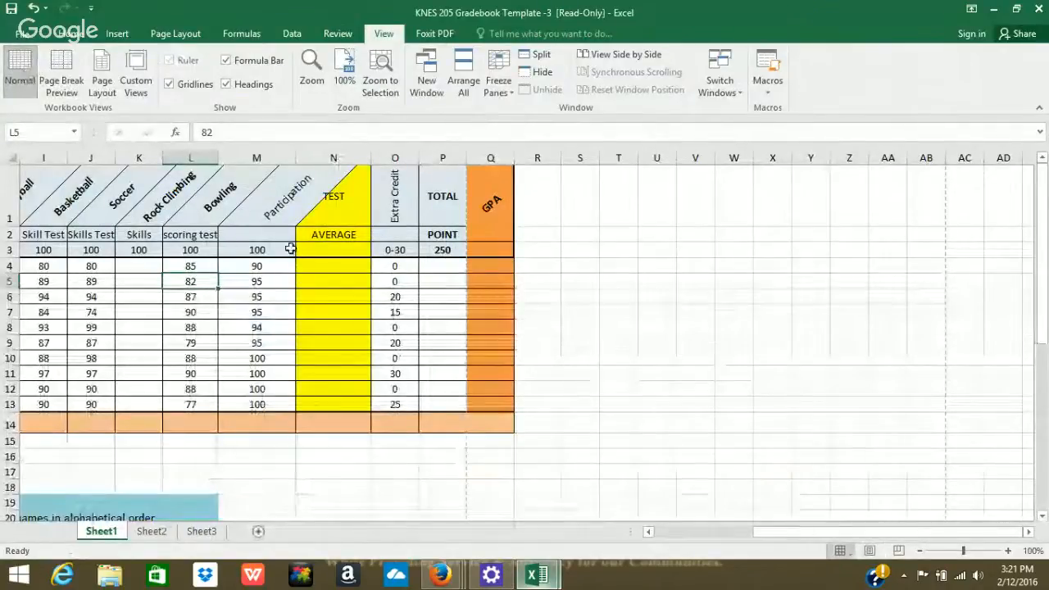
{"action": "left_click_drag", "start_coordinate": [770, 544], "coordinate": [642, 519]}
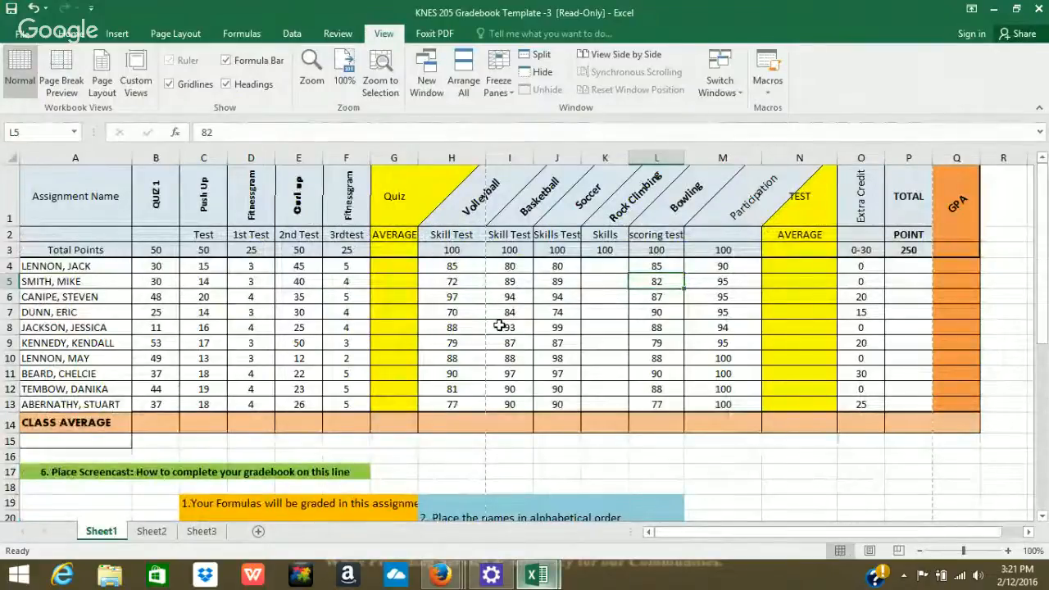
{"action": "left_click", "coordinate": [91, 38]}
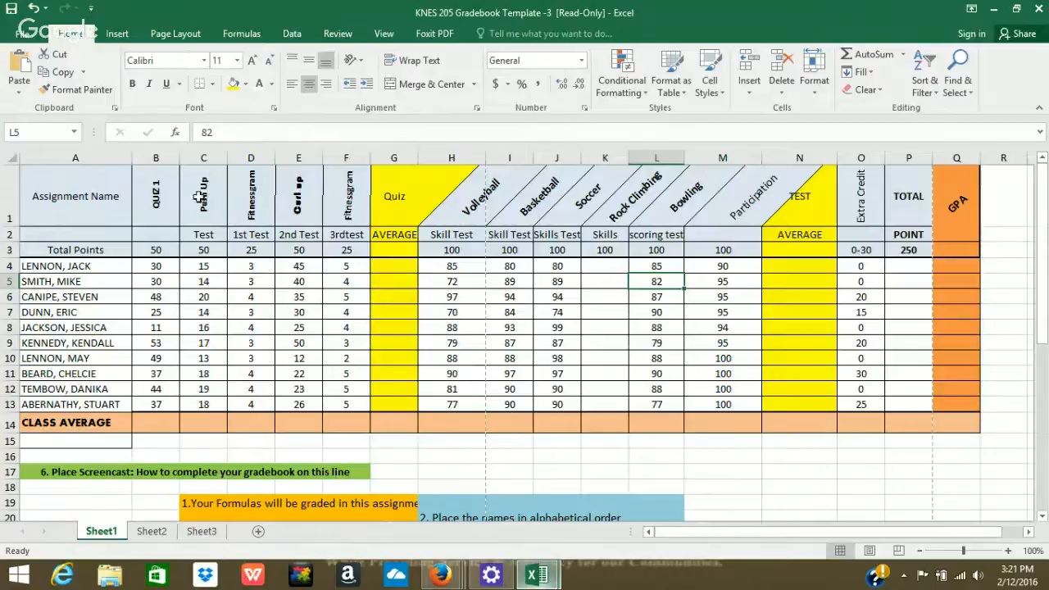
Sort student rows A4:O13 alphabetically by name, A to Z.
{"action": "left_click", "coordinate": [98, 266]}
{"action": "left_click_drag", "start_coordinate": [98, 266], "coordinate": [867, 400]}
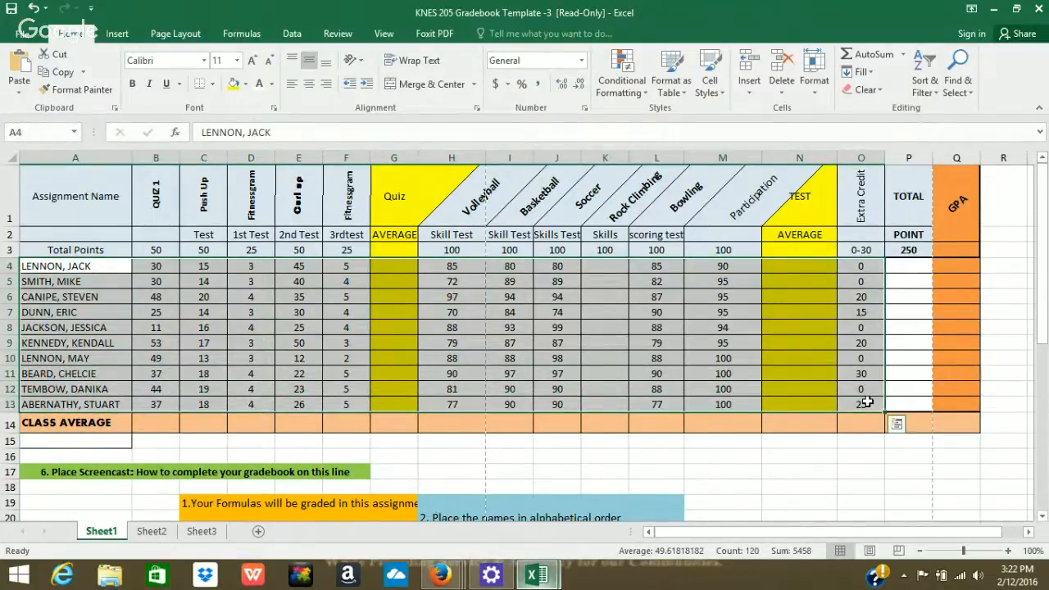
{"action": "left_click", "coordinate": [928, 78]}
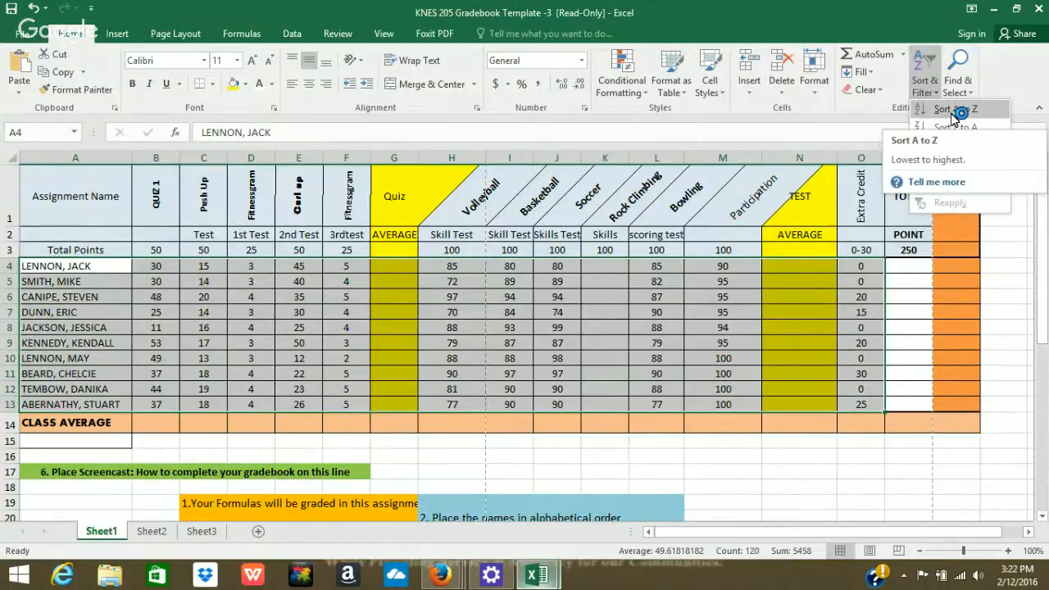
{"action": "left_click", "coordinate": [952, 113]}
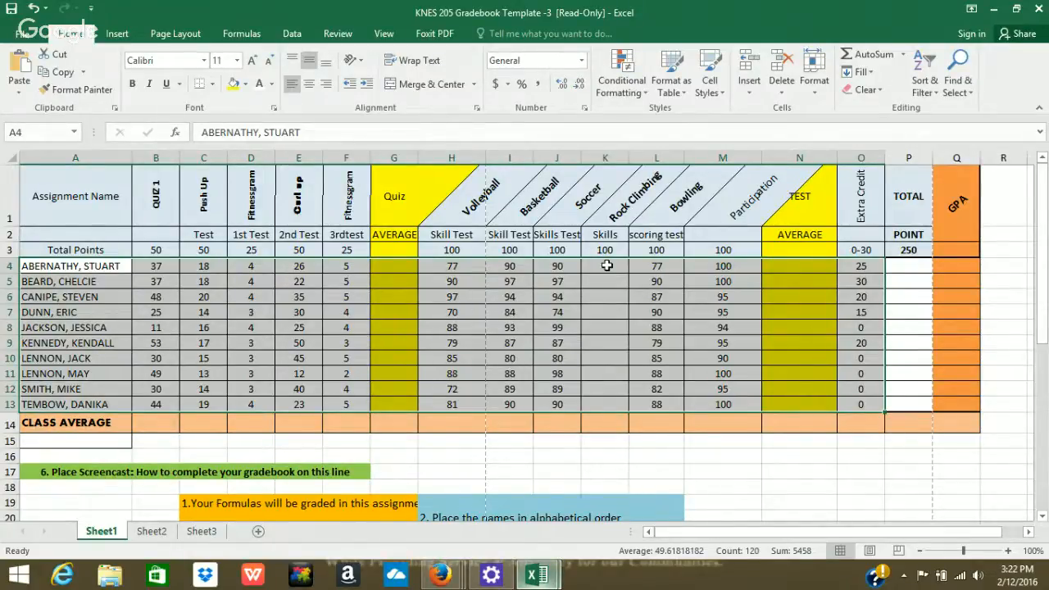
{"action": "left_click", "coordinate": [169, 324]}
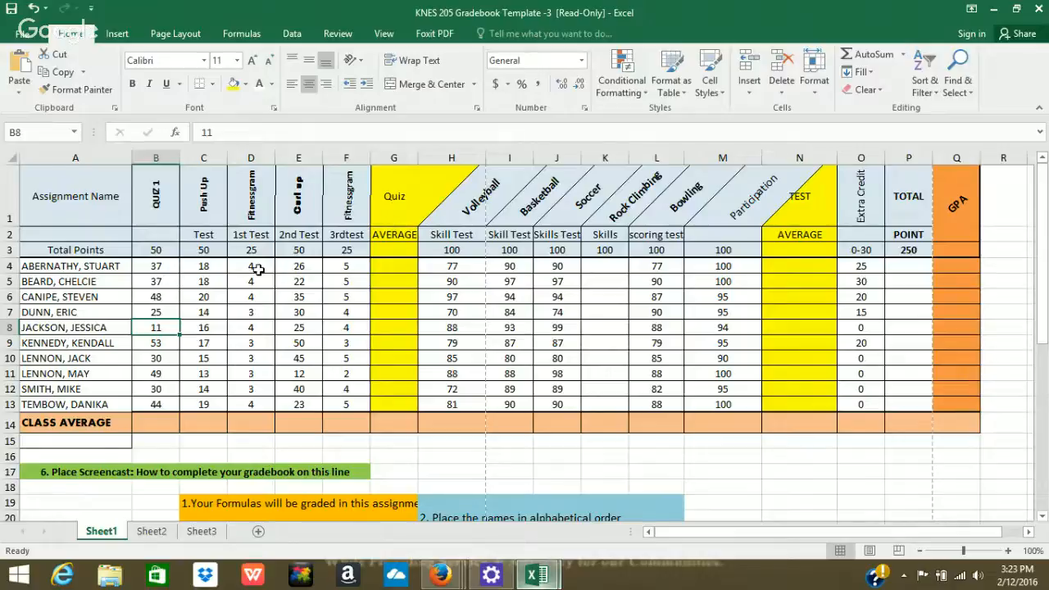
Enter =SUM(B3:F3) in G3 so the quiz Total Points shows 200.
{"action": "mouse_move", "coordinate": [280, 253]}
{"action": "left_mouse_down"}
{"action": "mouse_move", "coordinate": [210, 250]}
{"action": "mouse_move", "coordinate": [293, 252]}
{"action": "left_mouse_up"}
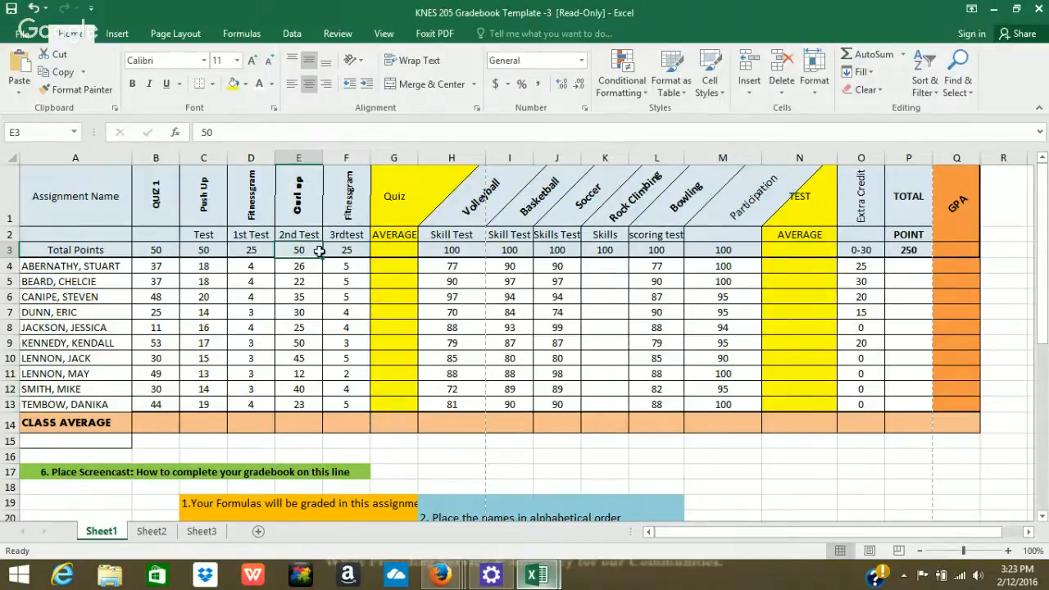
{"action": "left_click", "coordinate": [384, 251]}
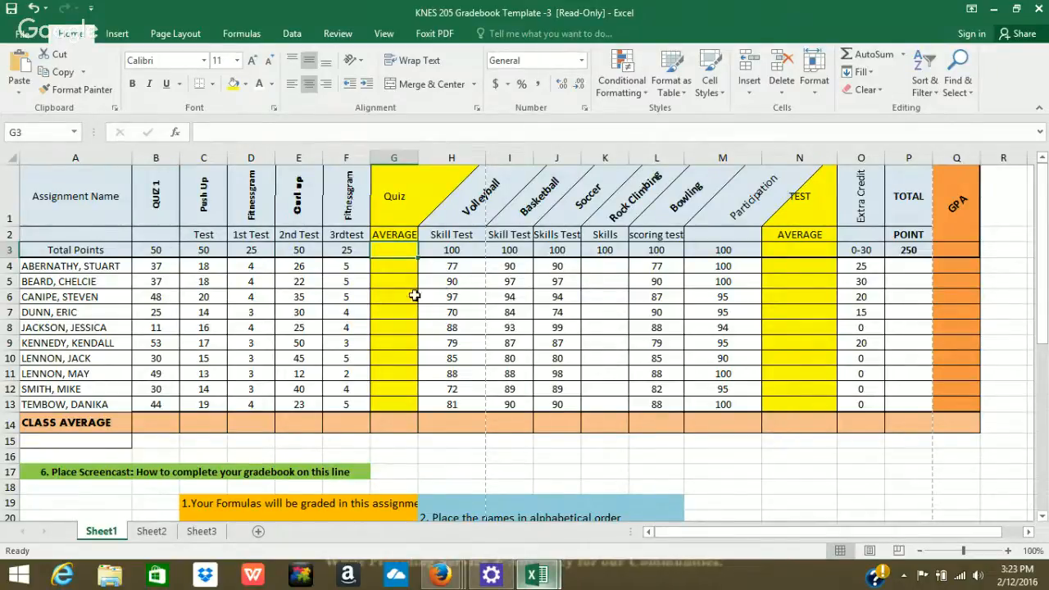
{"action": "left_click", "coordinate": [888, 60]}
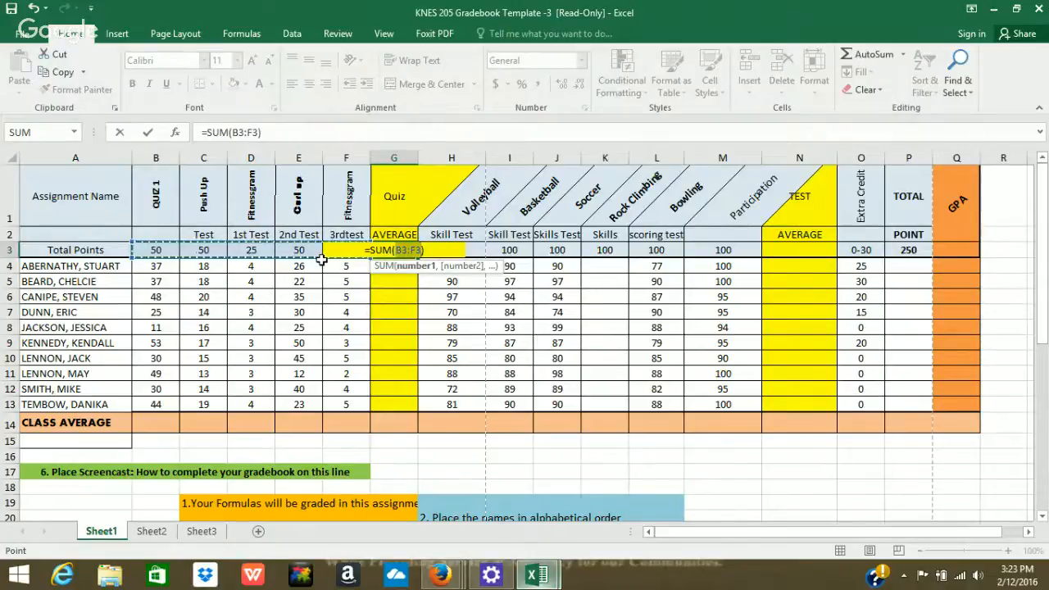
{"action": "key", "text": "Return"}
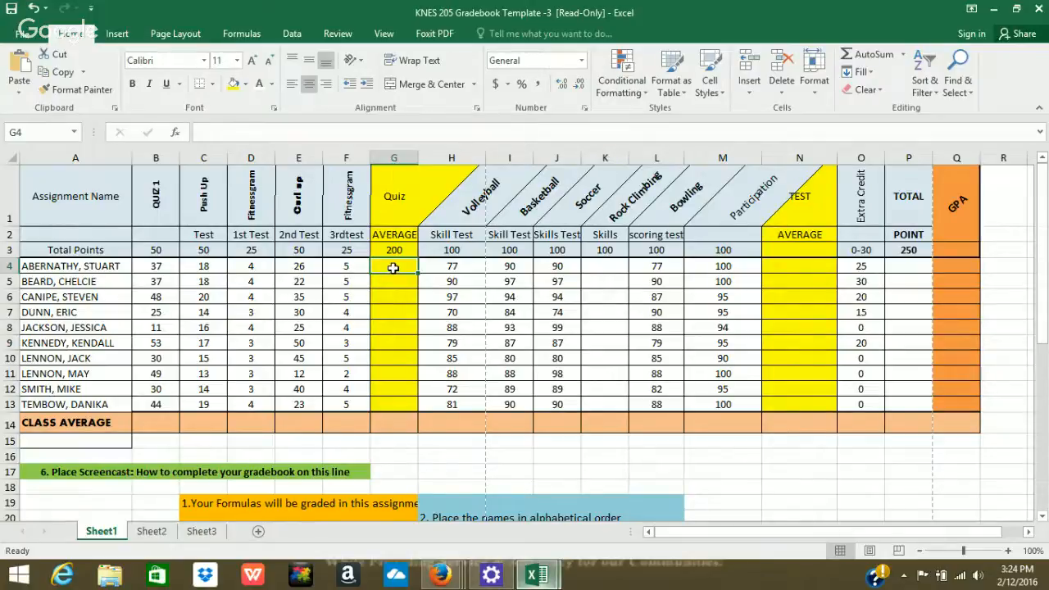
Enter =SUM(B4:F4)/200 in G4, giving the first student a 0.45 quiz average.
{"action": "left_click", "coordinate": [883, 60]}
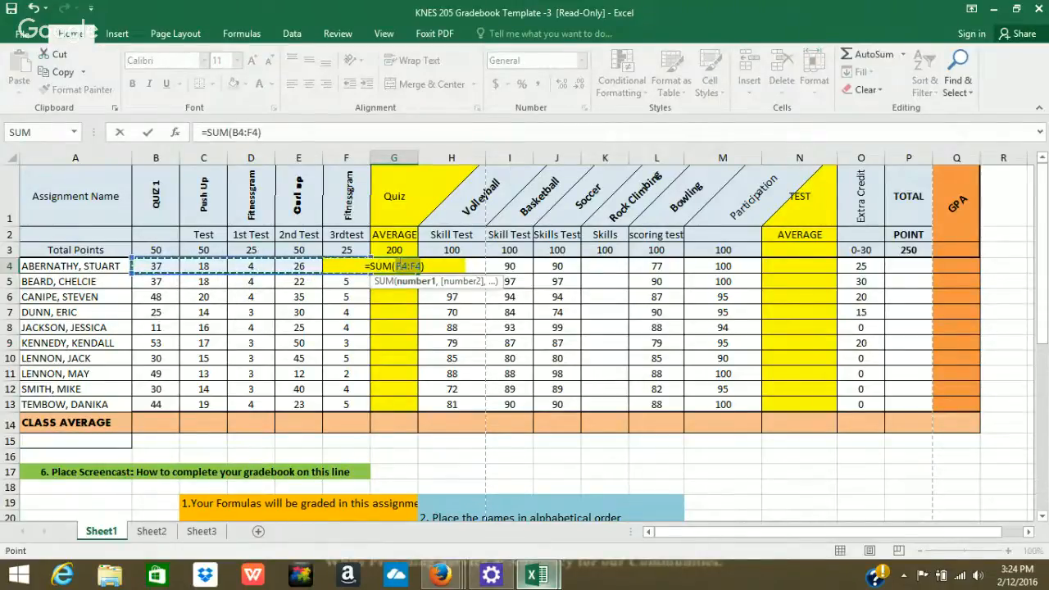
{"action": "left_click", "coordinate": [427, 267]}
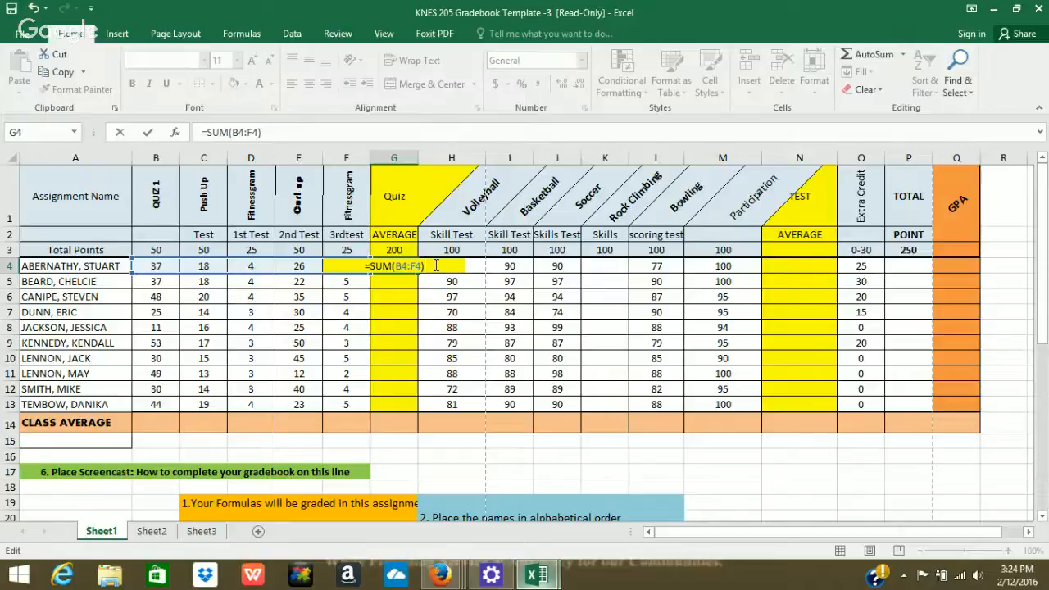
{"action": "type", "text": "/"}
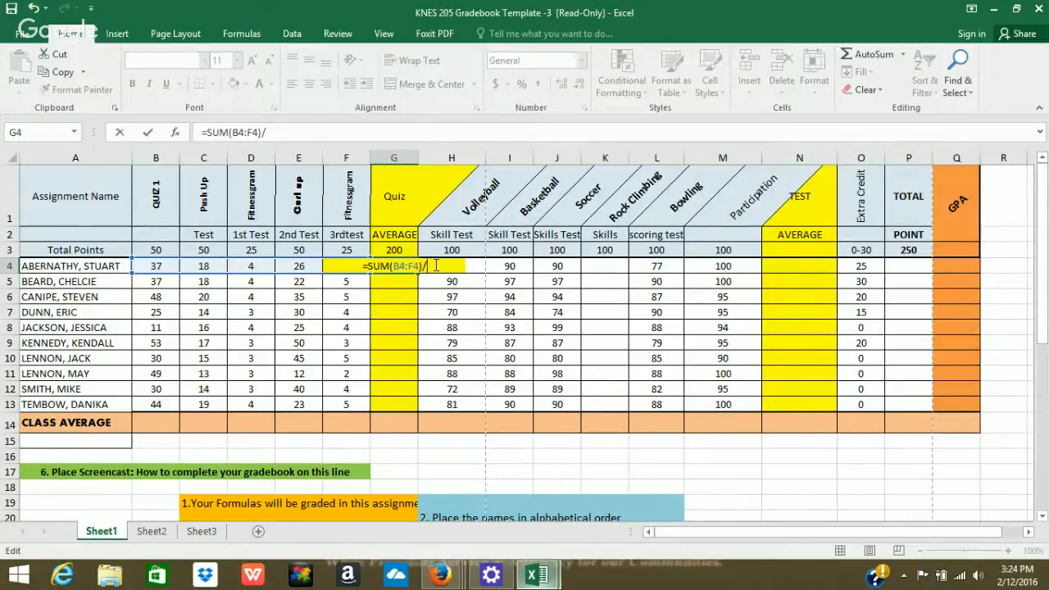
{"action": "type", "text": "200"}
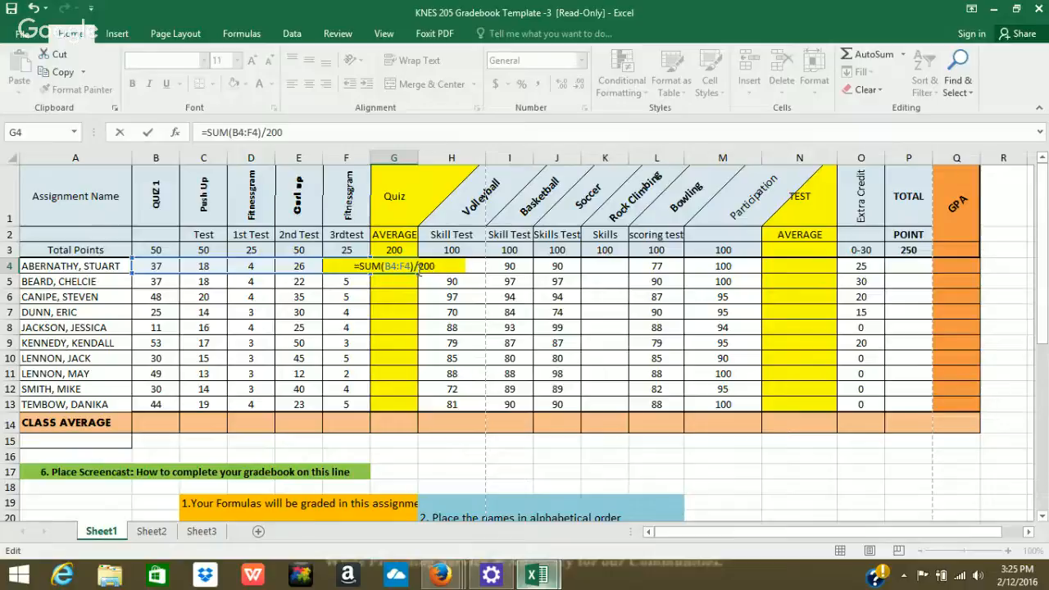
{"action": "key", "text": "Return"}
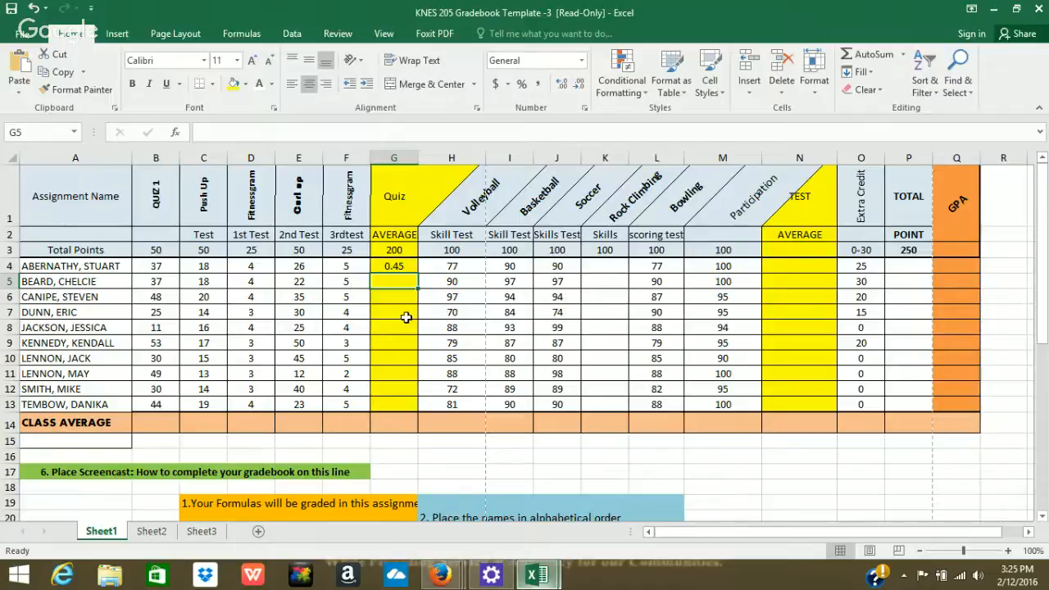
{"action": "left_click", "coordinate": [405, 266]}
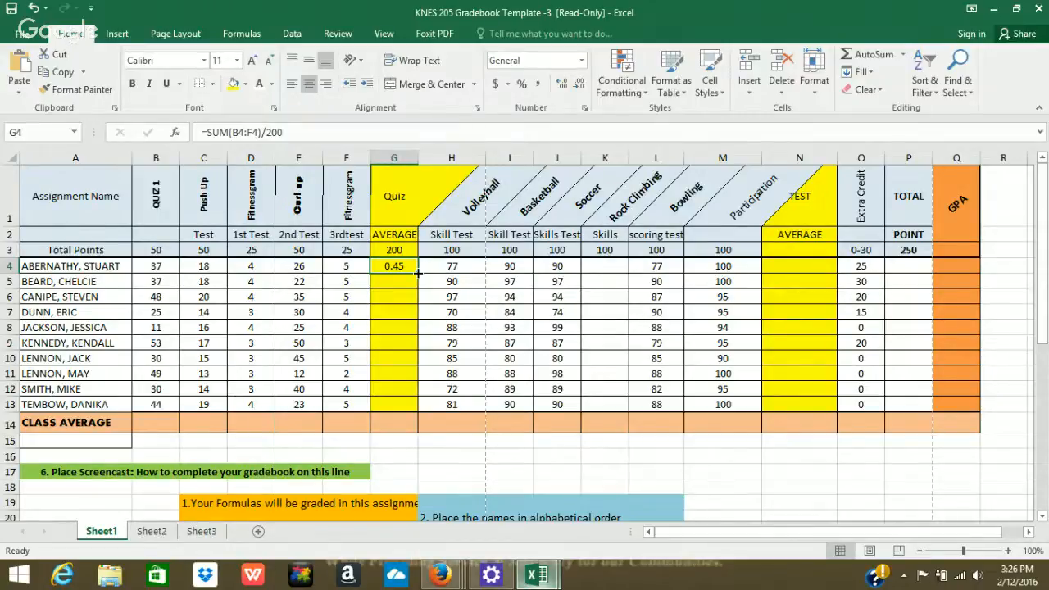
Fill the G4 quiz average formula down to G13, giving values 0.3 to 0.63.
{"action": "left_click_drag", "start_coordinate": [418, 273], "coordinate": [394, 411]}
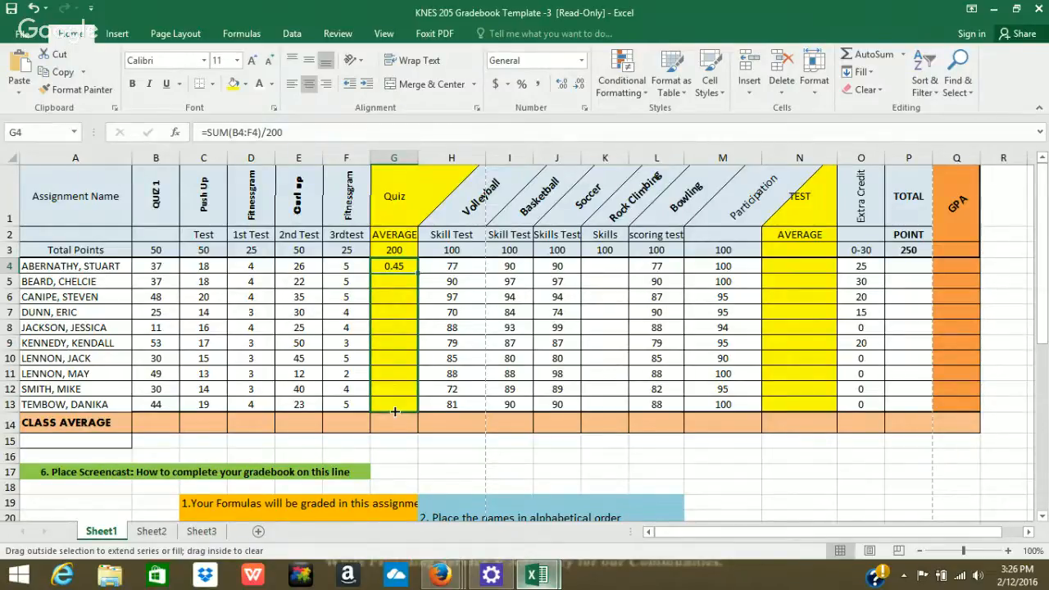
{"action": "left_click_drag", "start_coordinate": [394, 411], "coordinate": [394, 412]}
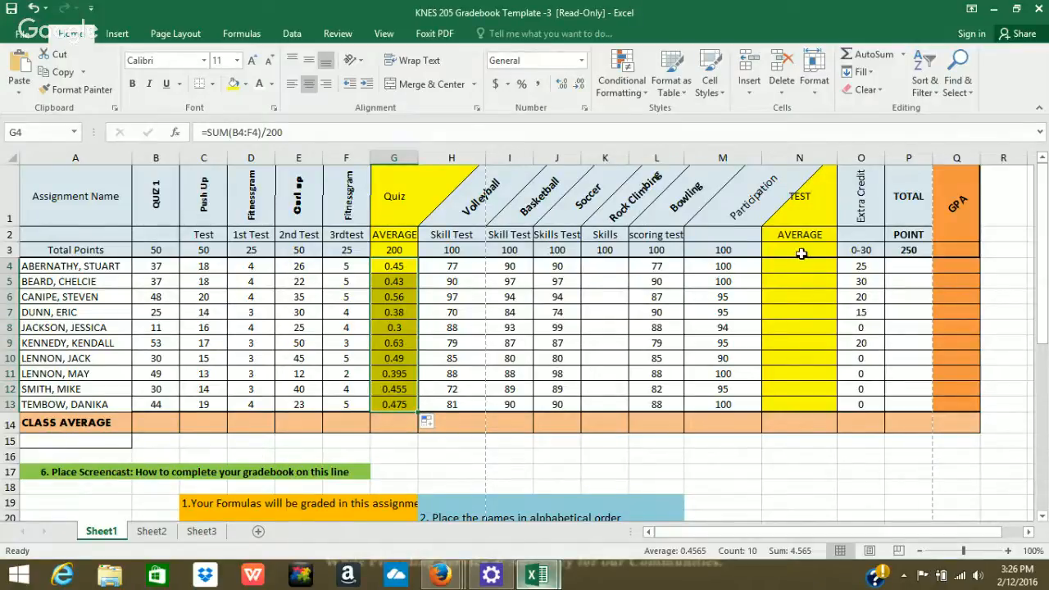
Put =SUM(H3:I3) in N3, totalling 200 test points.
{"action": "left_click", "coordinate": [803, 249]}
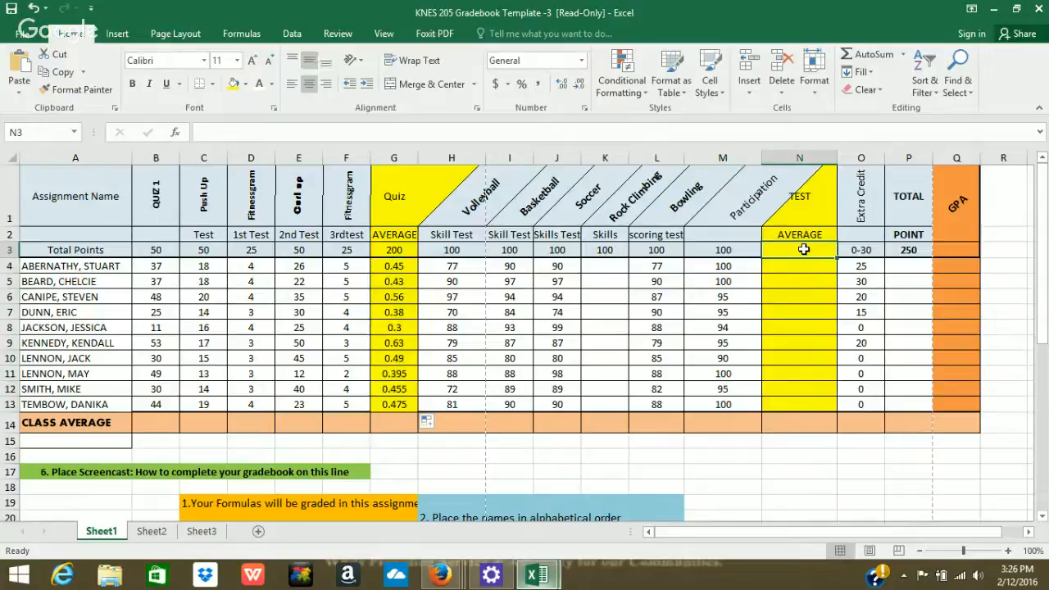
{"action": "left_click", "coordinate": [870, 55]}
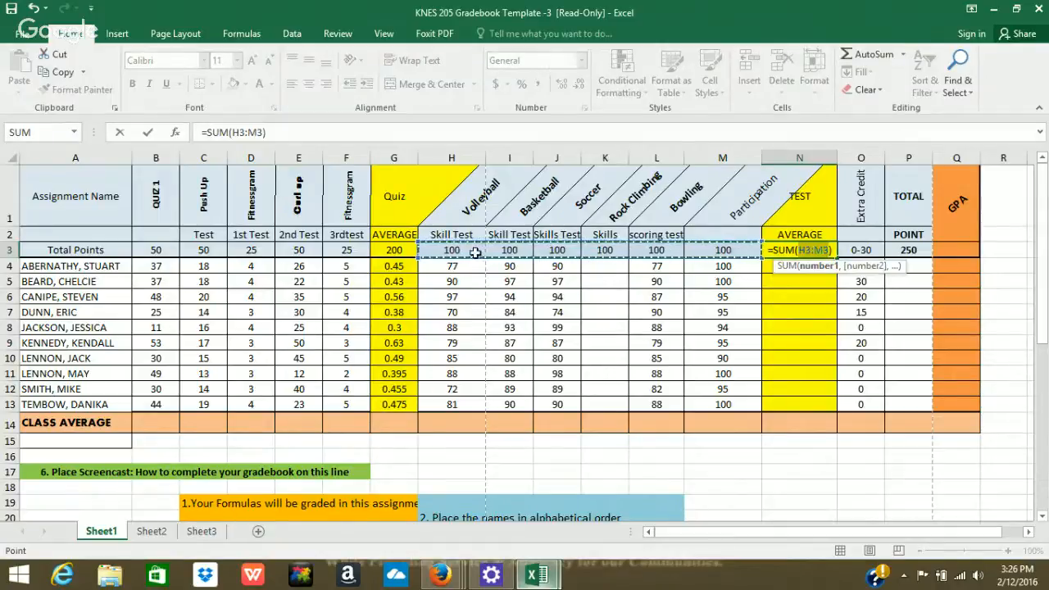
{"action": "left_click", "coordinate": [452, 250]}
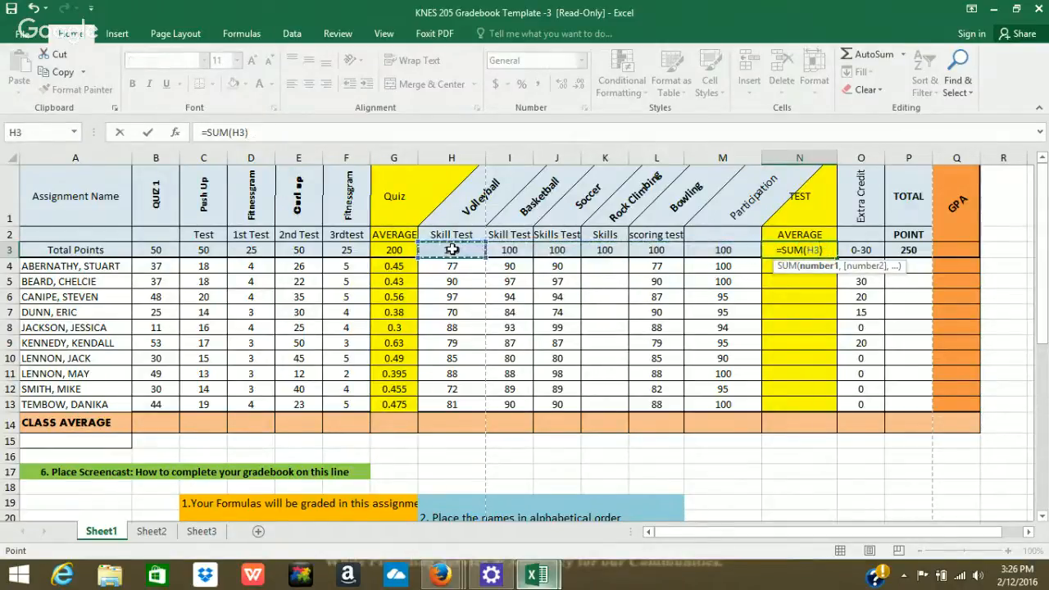
{"action": "left_click_drag", "start_coordinate": [452, 250], "coordinate": [531, 250]}
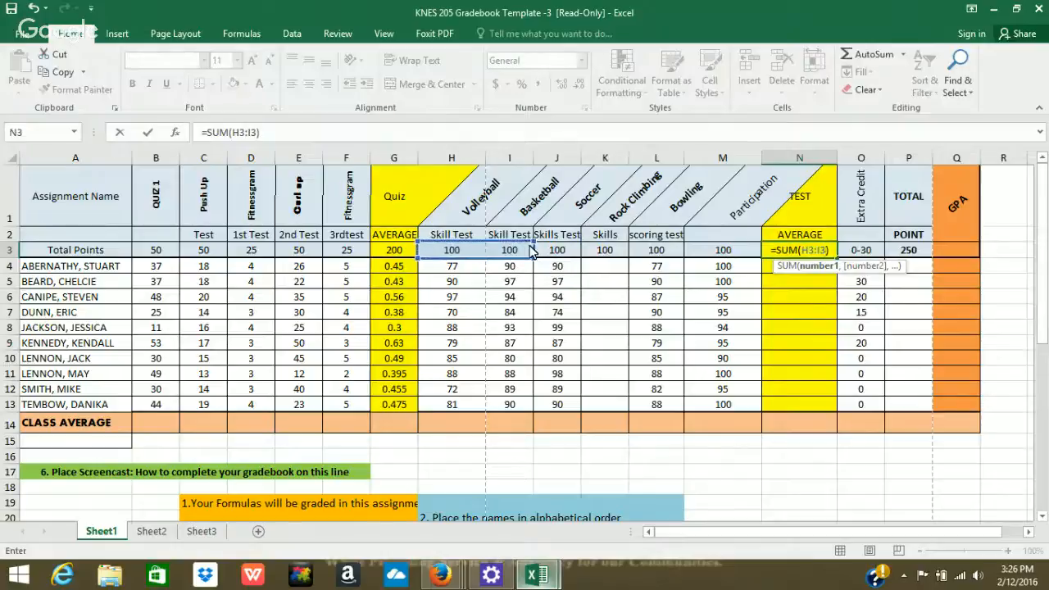
{"action": "key", "text": "Return"}
{"action": "left_click_drag", "start_coordinate": [461, 250], "coordinate": [557, 267]}
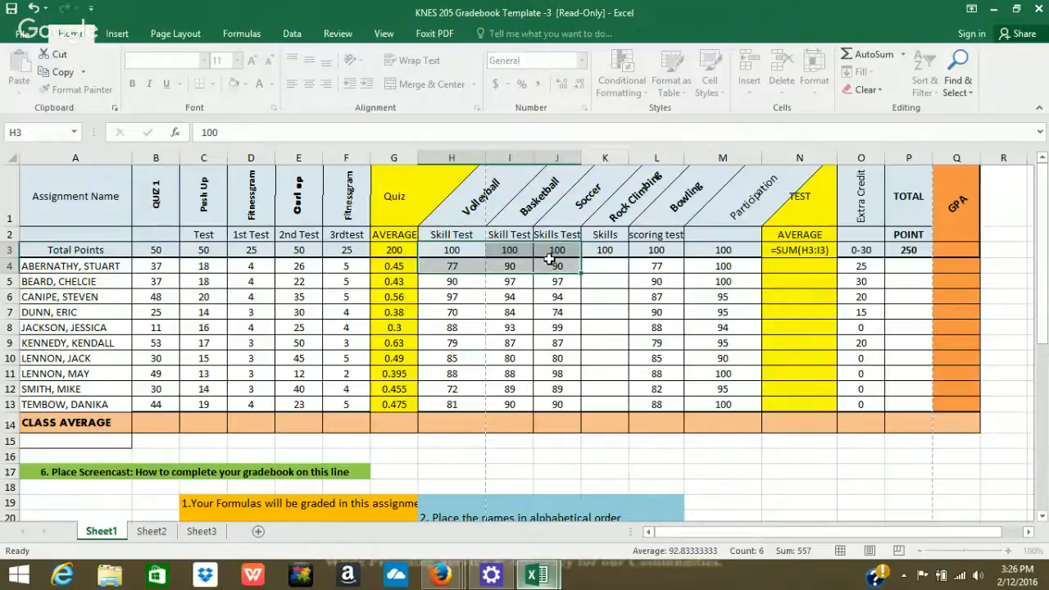
{"action": "left_click", "coordinate": [799, 250]}
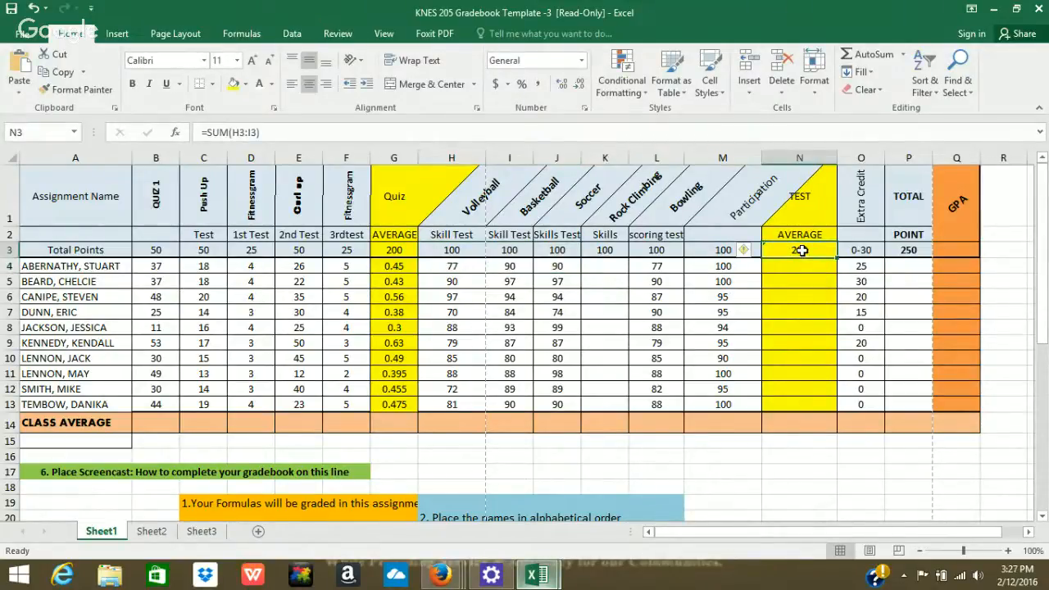
Rewrite N3 as =SUM(H3:J3,L3:M3) for 500 possible test points.
{"action": "left_click", "coordinate": [862, 54]}
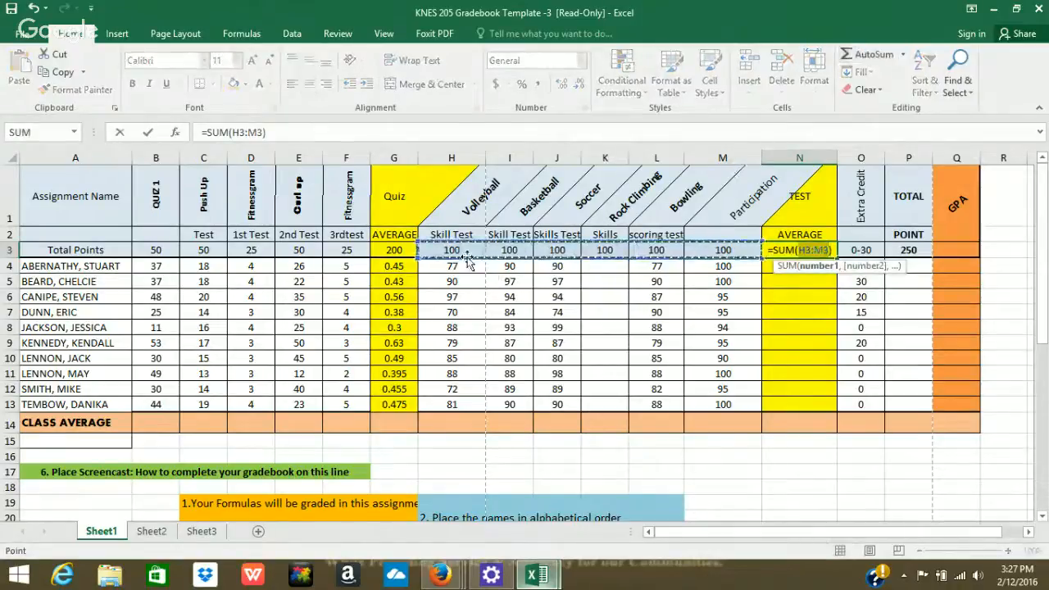
{"action": "left_click_drag", "start_coordinate": [464, 250], "coordinate": [560, 251]}
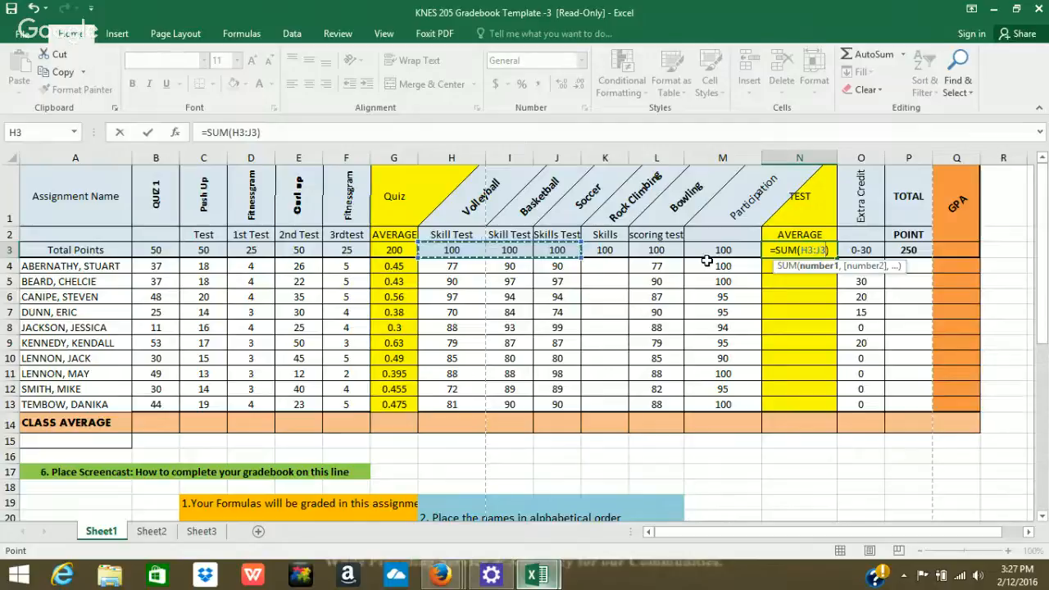
{"action": "type", "text": ","}
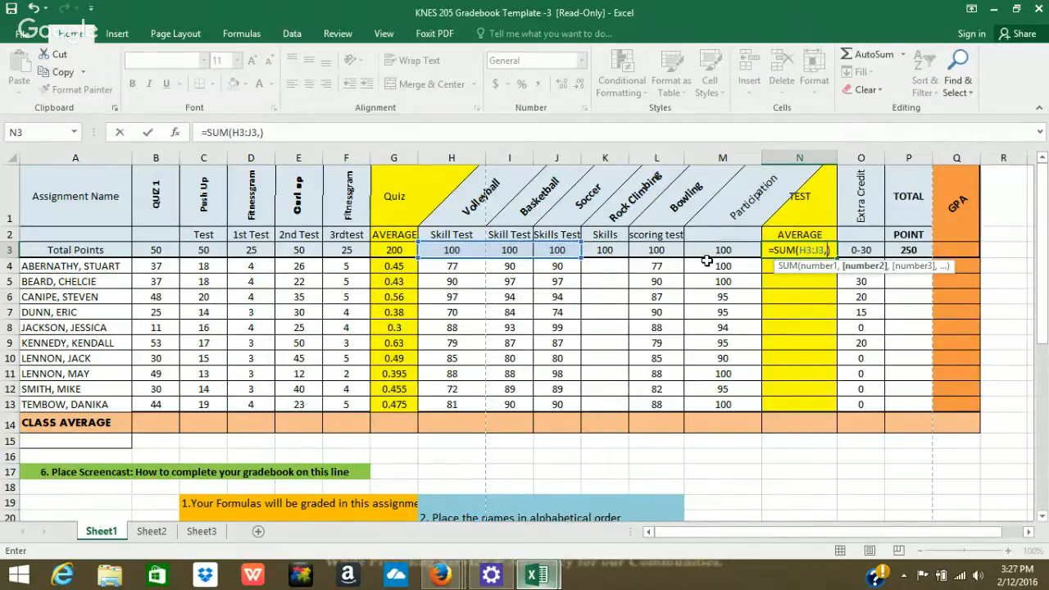
{"action": "left_click_drag", "start_coordinate": [670, 249], "coordinate": [693, 250]}
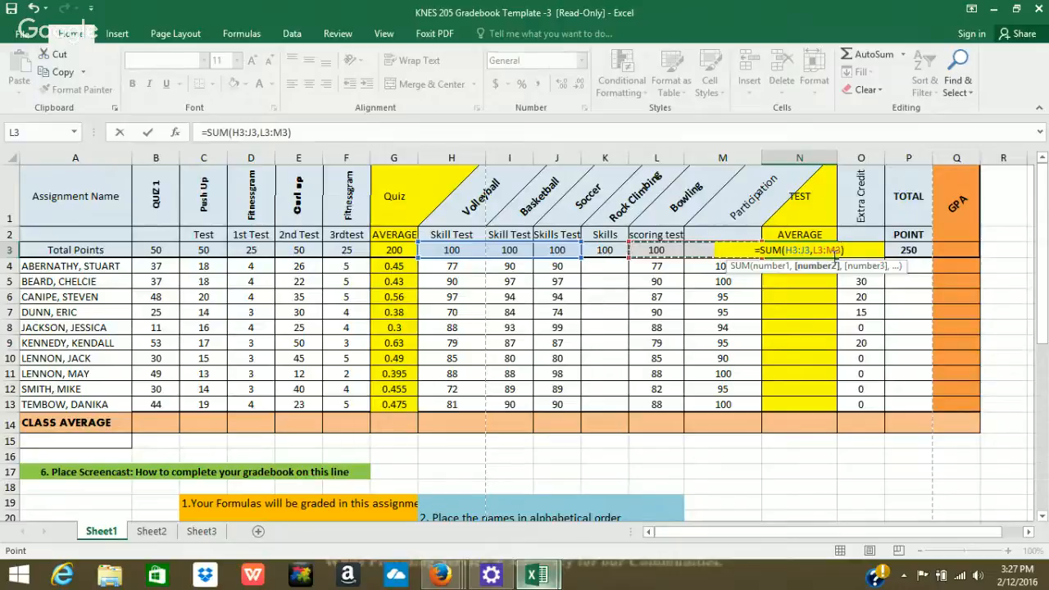
{"action": "key", "text": "Return"}
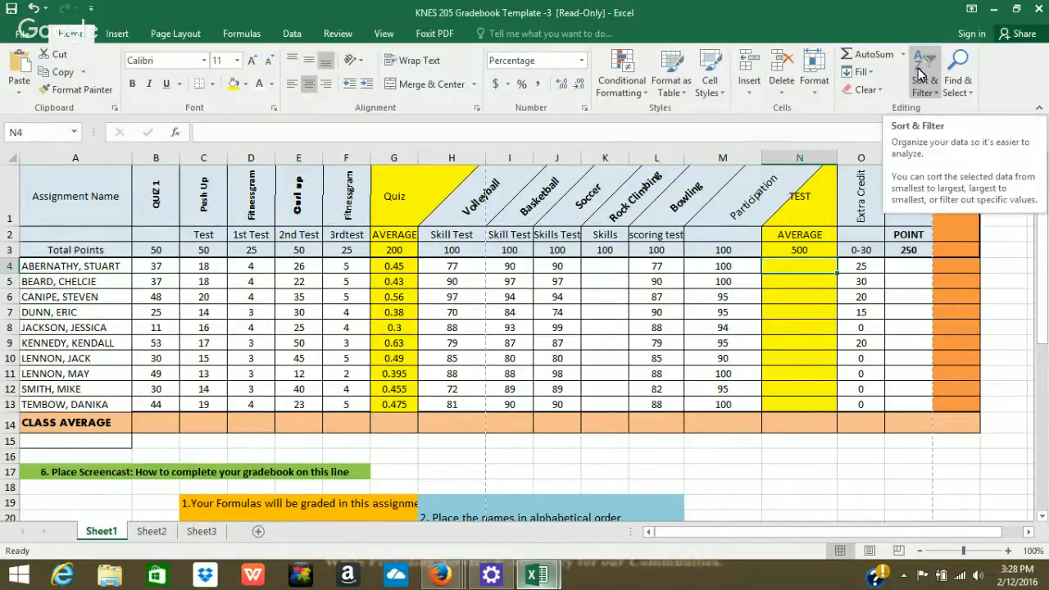
Enter =SUM(H4:M4)/500 in N4, giving the first student an 87% test average.
{"action": "left_click", "coordinate": [873, 54]}
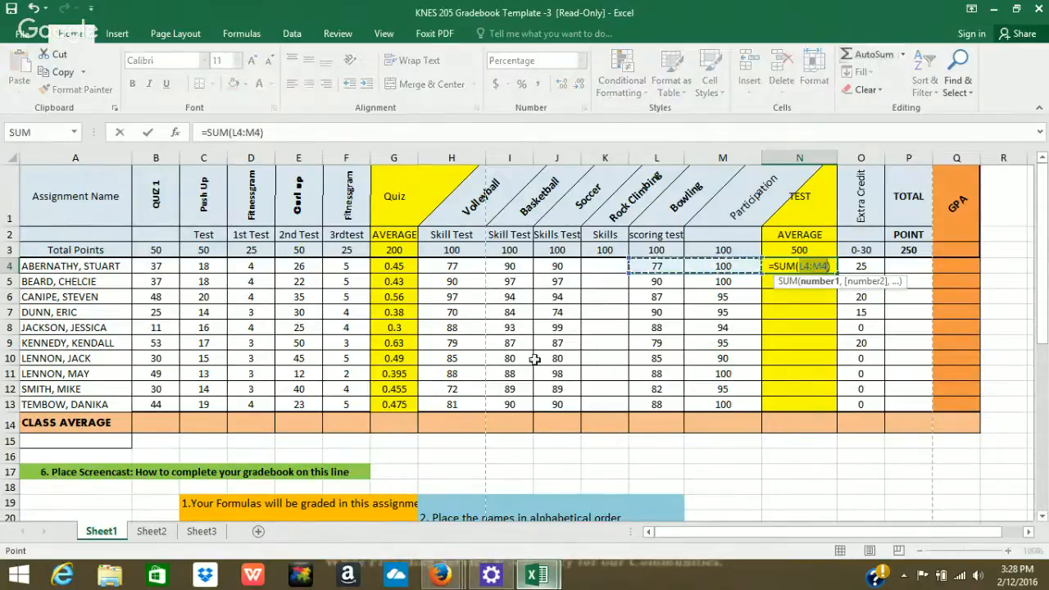
{"action": "left_click", "coordinate": [450, 268]}
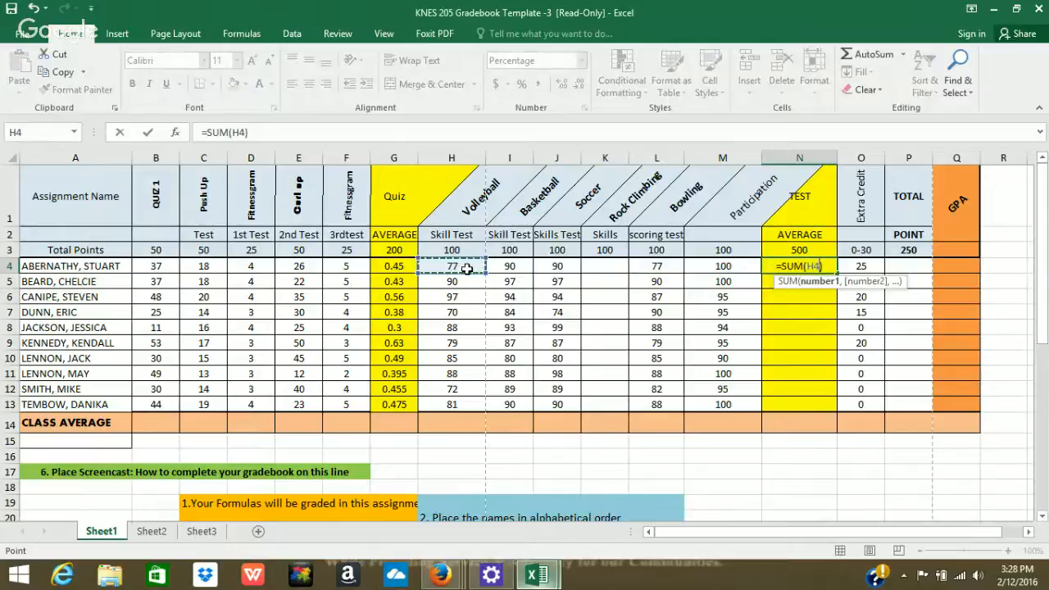
{"action": "left_click_drag", "start_coordinate": [465, 268], "coordinate": [709, 278]}
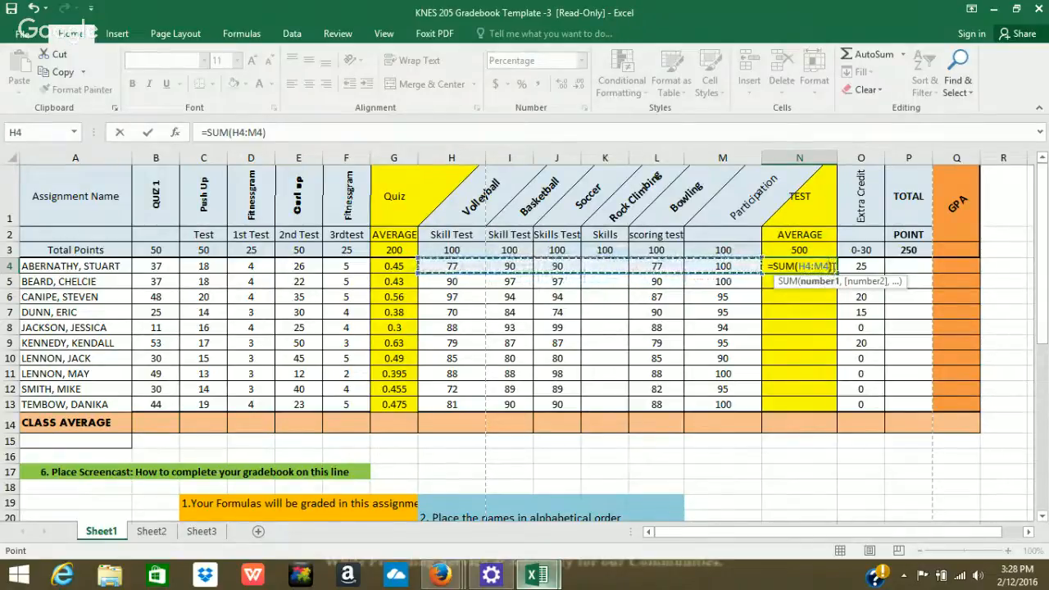
{"action": "left_click", "coordinate": [834, 267]}
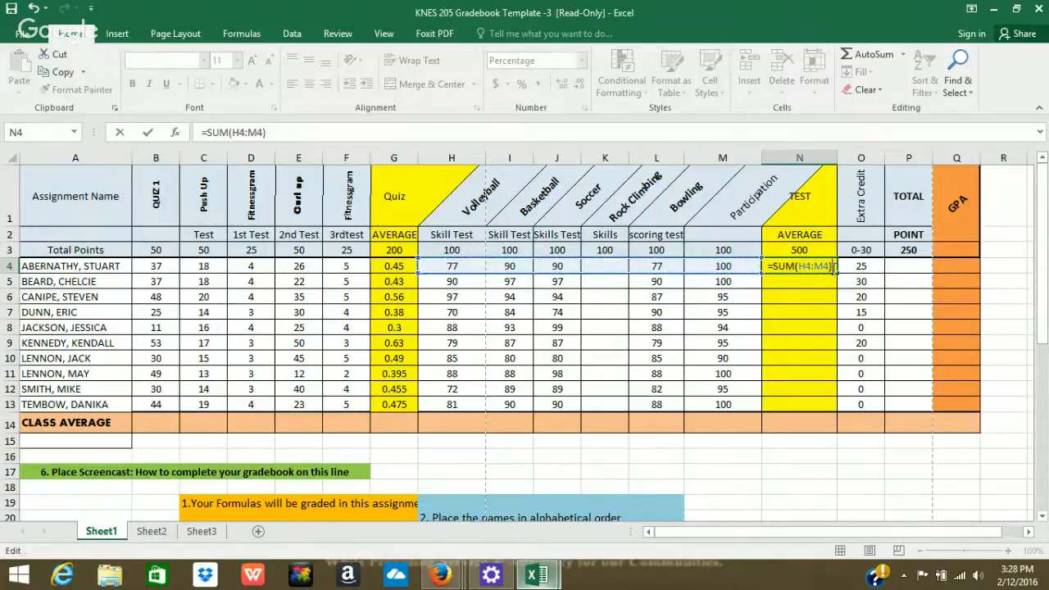
{"action": "type", "text": "/500"}
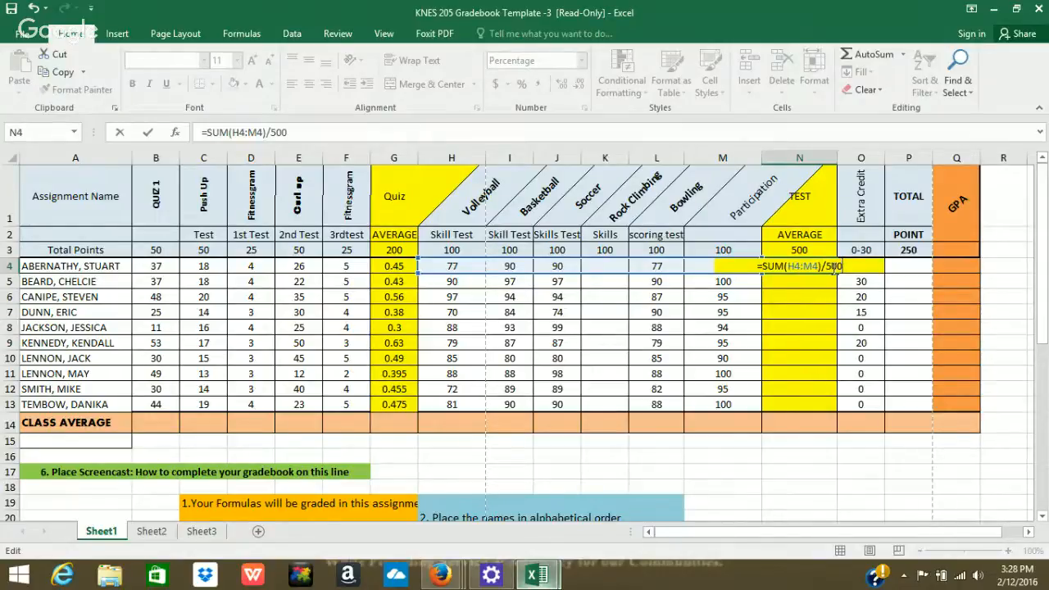
{"action": "key", "text": "Return"}
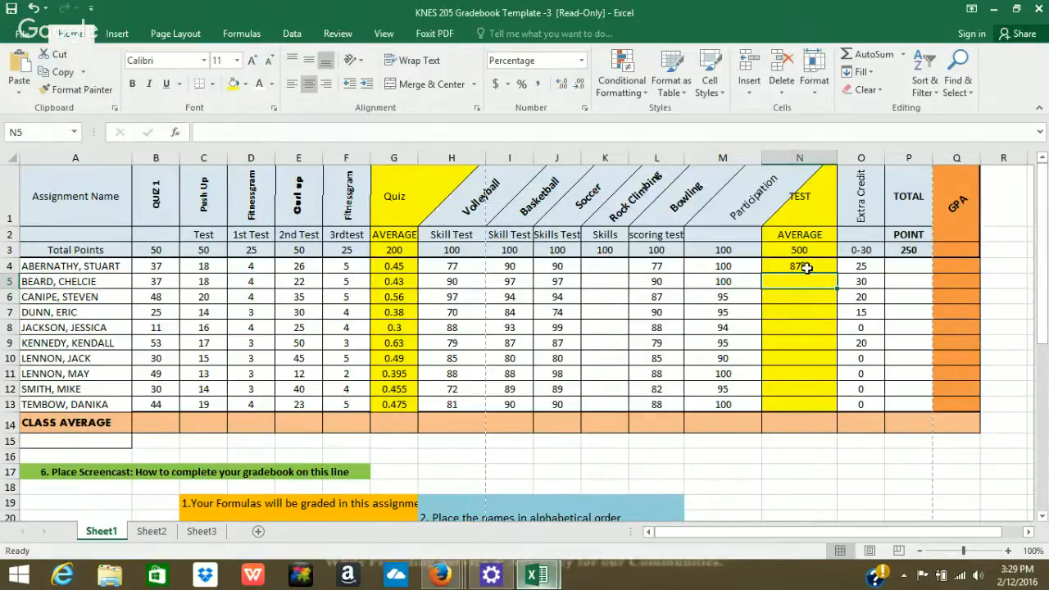
Copy the N4 test average down to N13 (83% to 95%), then select P3.
{"action": "left_click", "coordinate": [806, 268]}
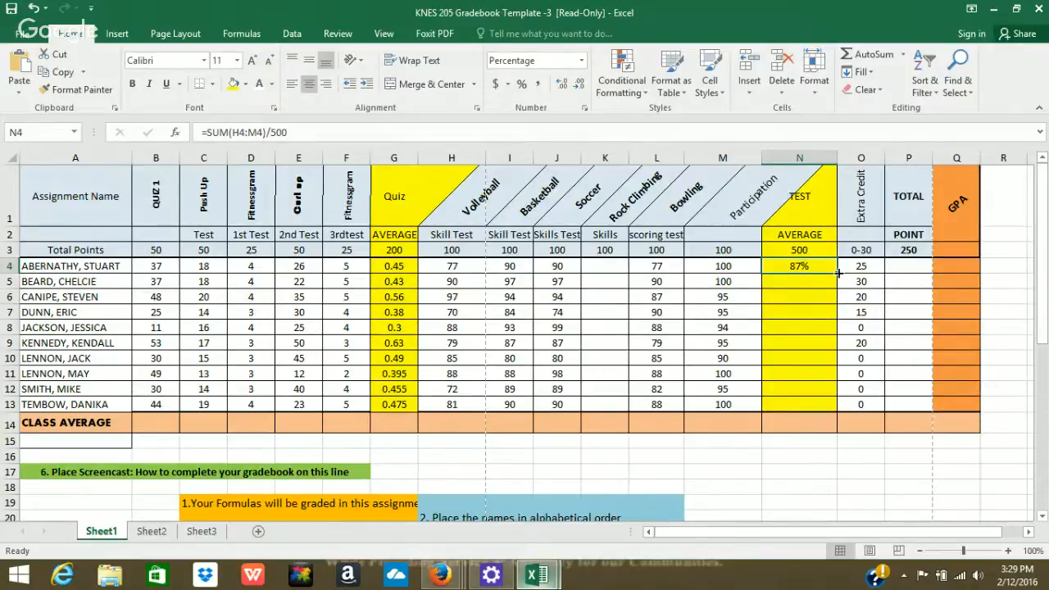
{"action": "left_click_drag", "start_coordinate": [836, 271], "coordinate": [827, 416]}
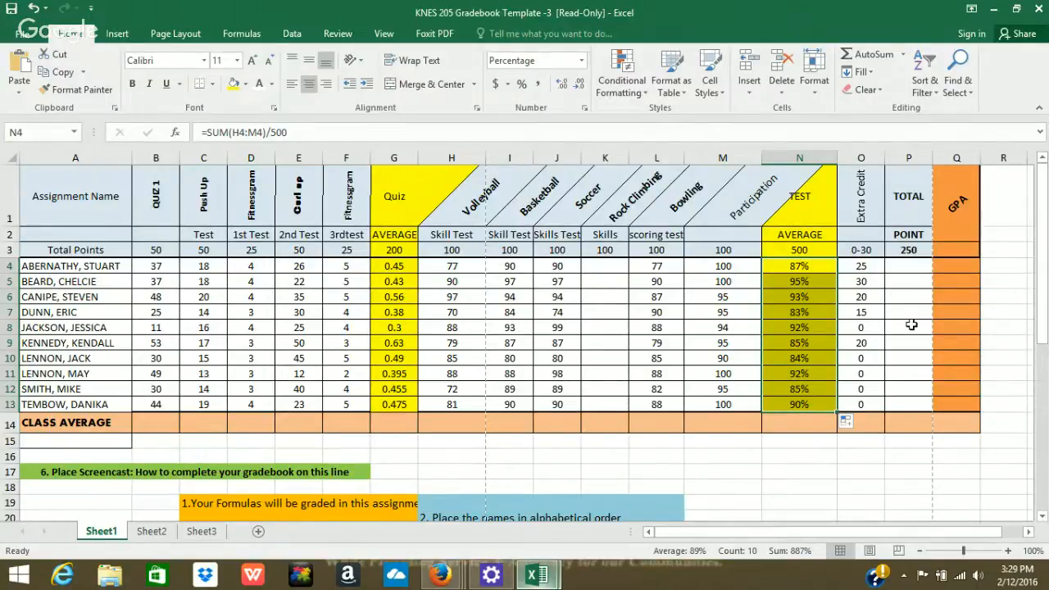
{"action": "left_click", "coordinate": [915, 250]}
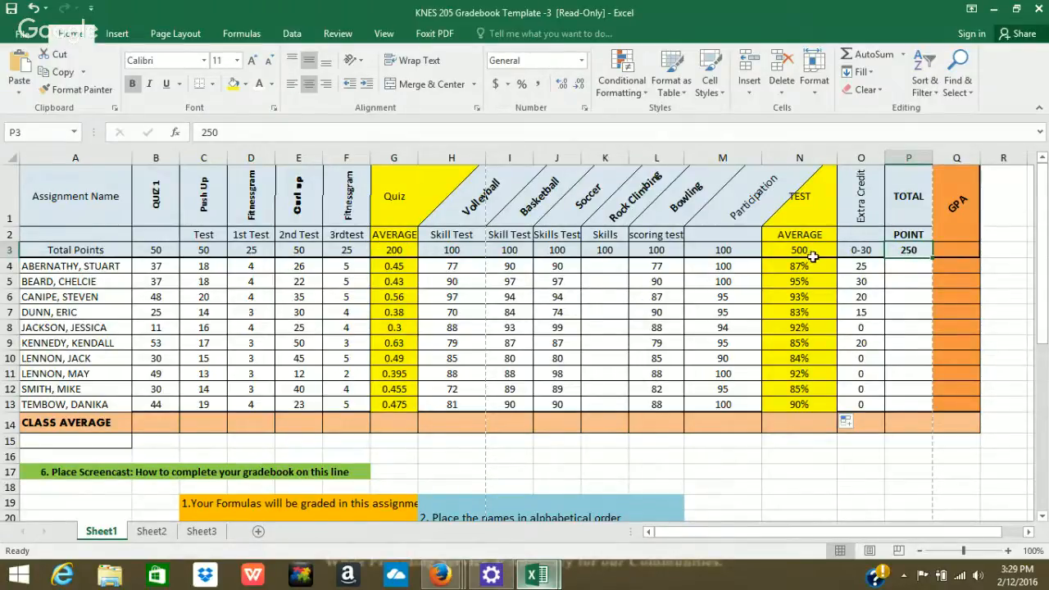
Total the quiz and test points in P3 with =SUM(G3,N3), giving 700.
{"action": "left_click", "coordinate": [874, 54]}
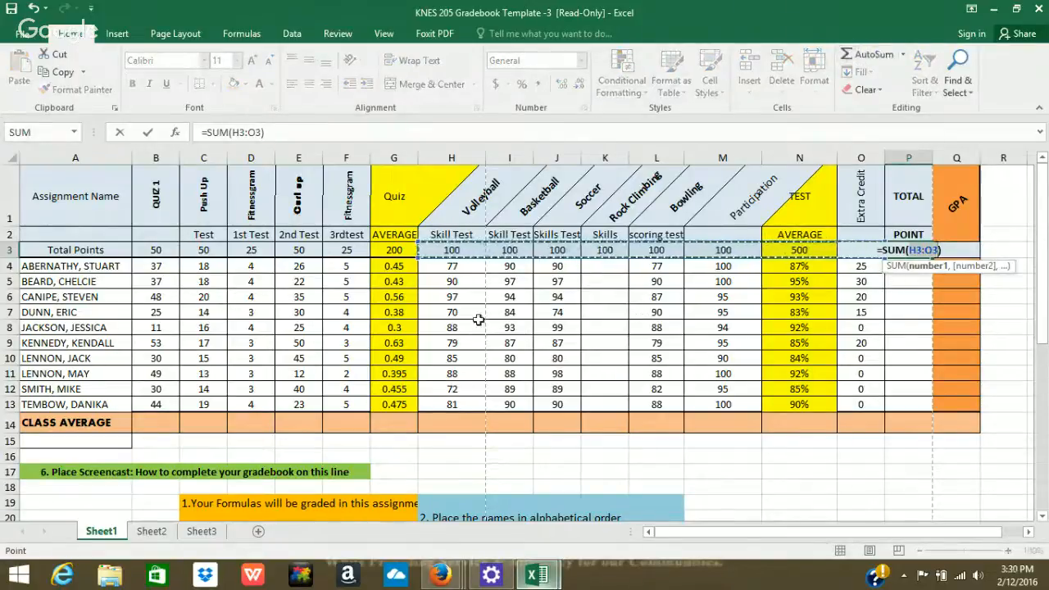
{"action": "left_click", "coordinate": [387, 248]}
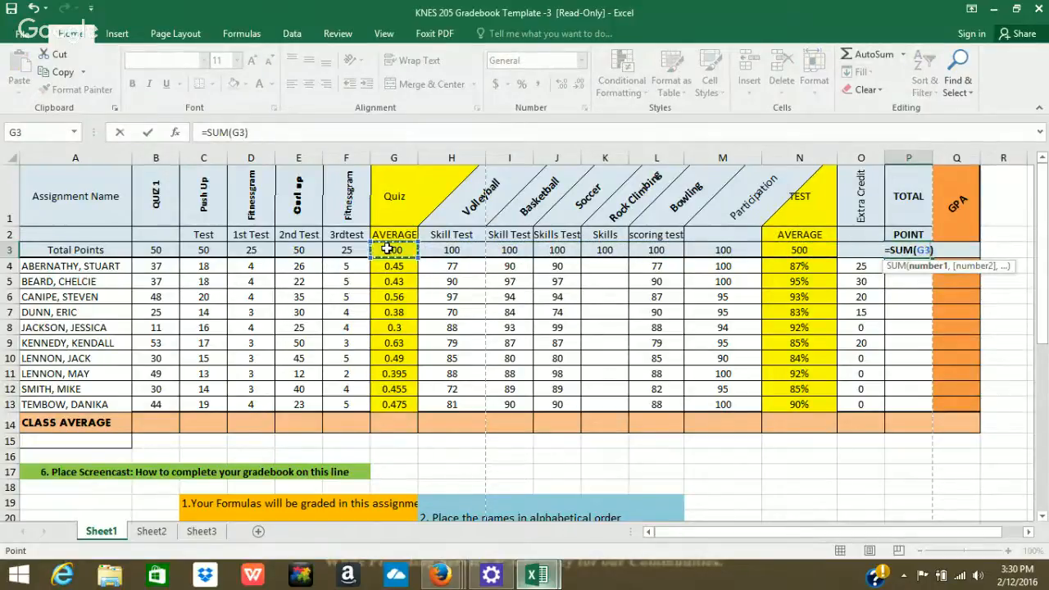
{"action": "type", "text": ","}
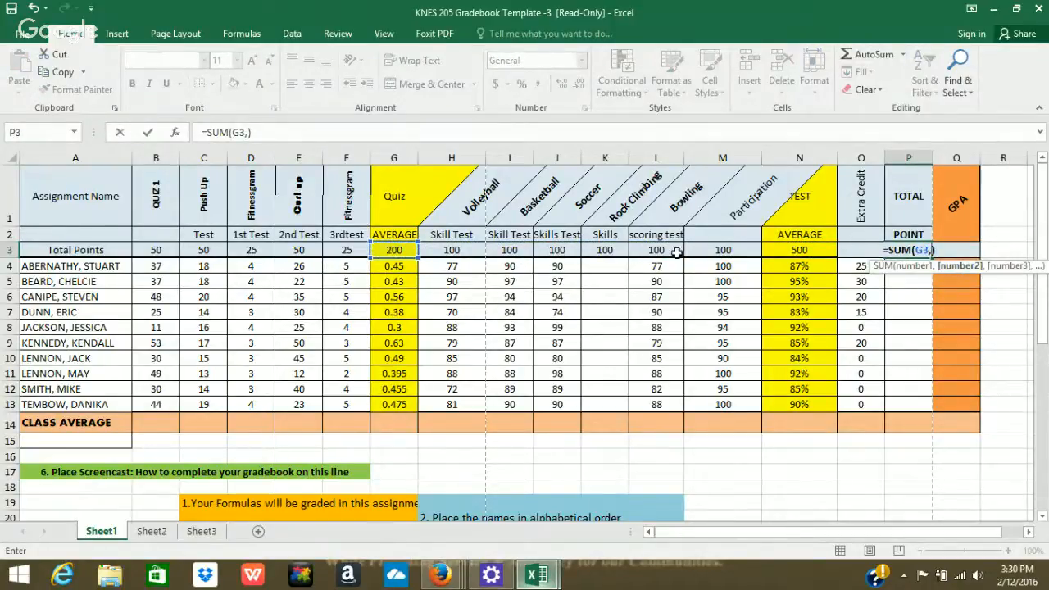
{"action": "left_click", "coordinate": [794, 249]}
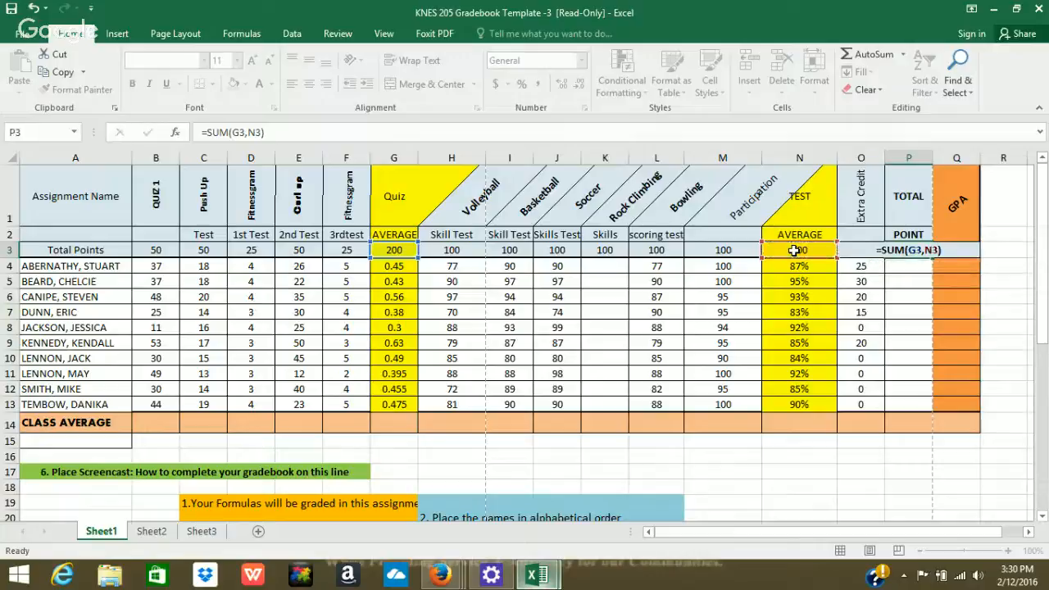
{"action": "key", "text": "Return"}
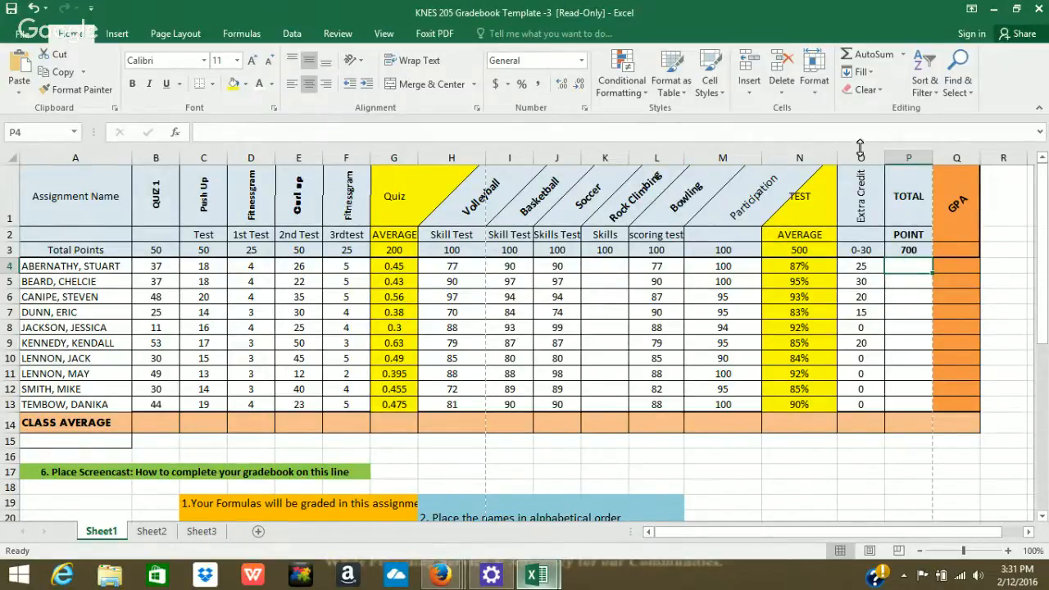
Enter =SUM(B4:F4,H4:M4,O4) in P4 and fill it down to P13 for every student.
{"action": "left_click", "coordinate": [874, 61]}
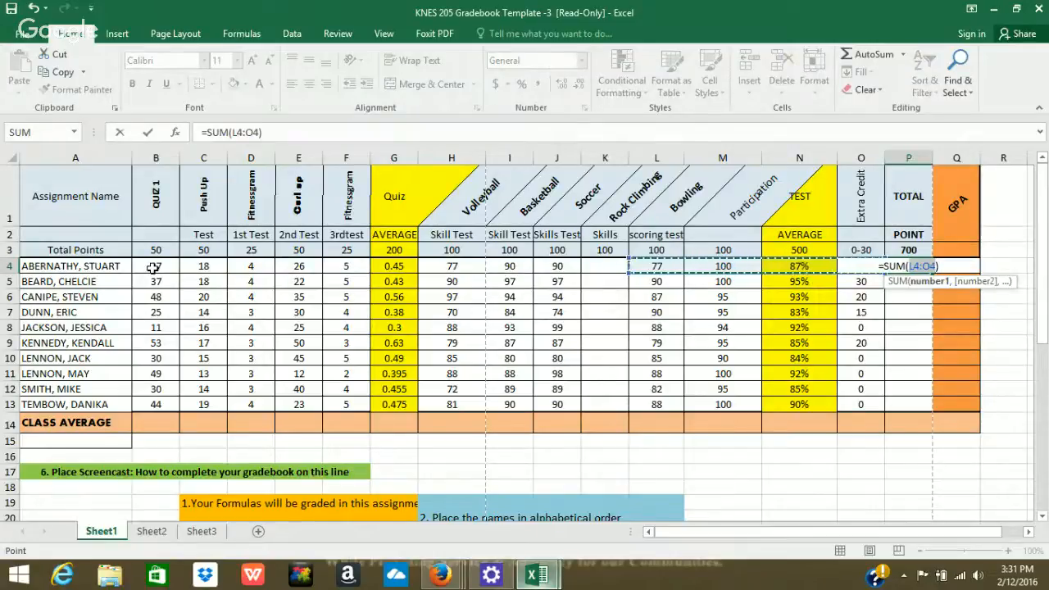
{"action": "left_click_drag", "start_coordinate": [153, 267], "coordinate": [331, 266]}
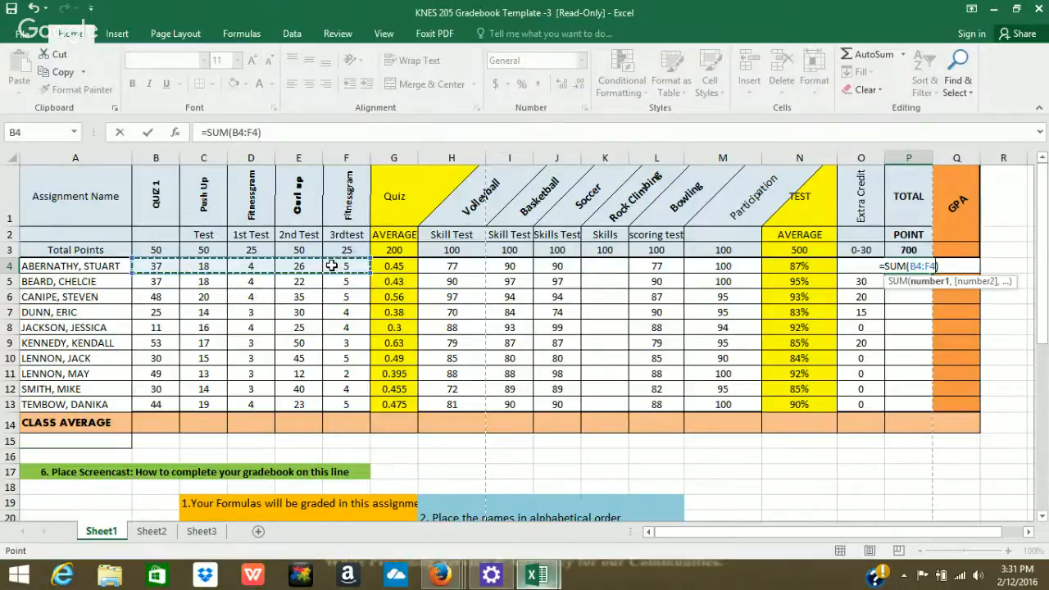
{"action": "type", "text": ","}
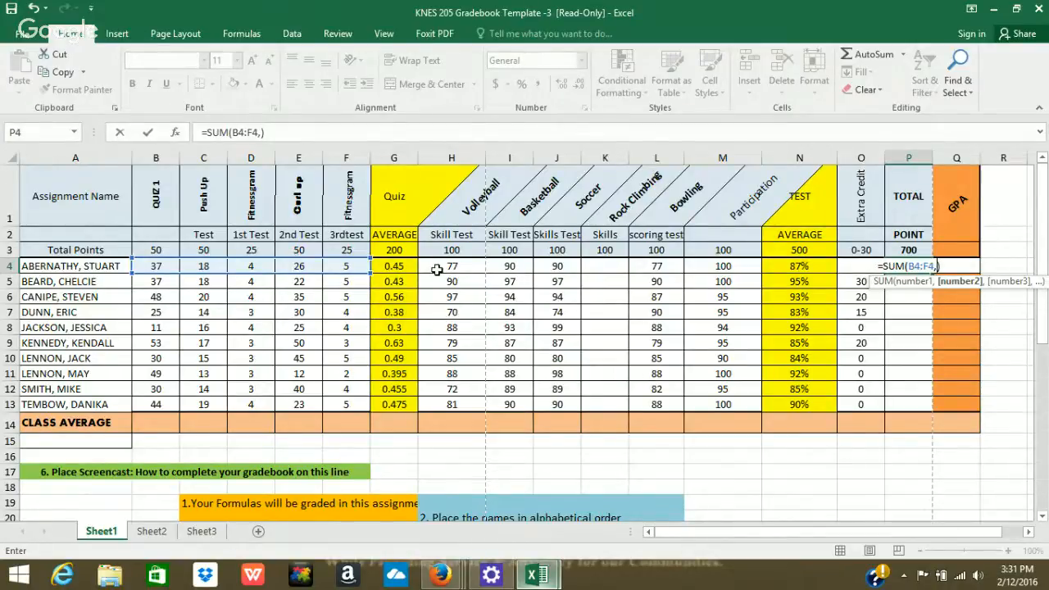
{"action": "left_click_drag", "start_coordinate": [437, 270], "coordinate": [753, 266]}
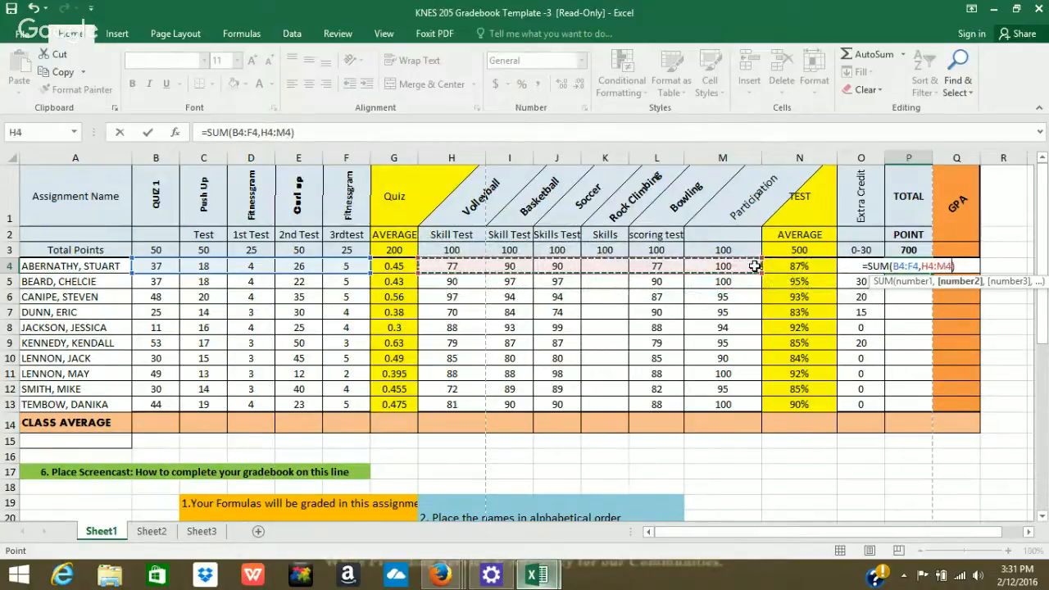
{"action": "type", "text": ","}
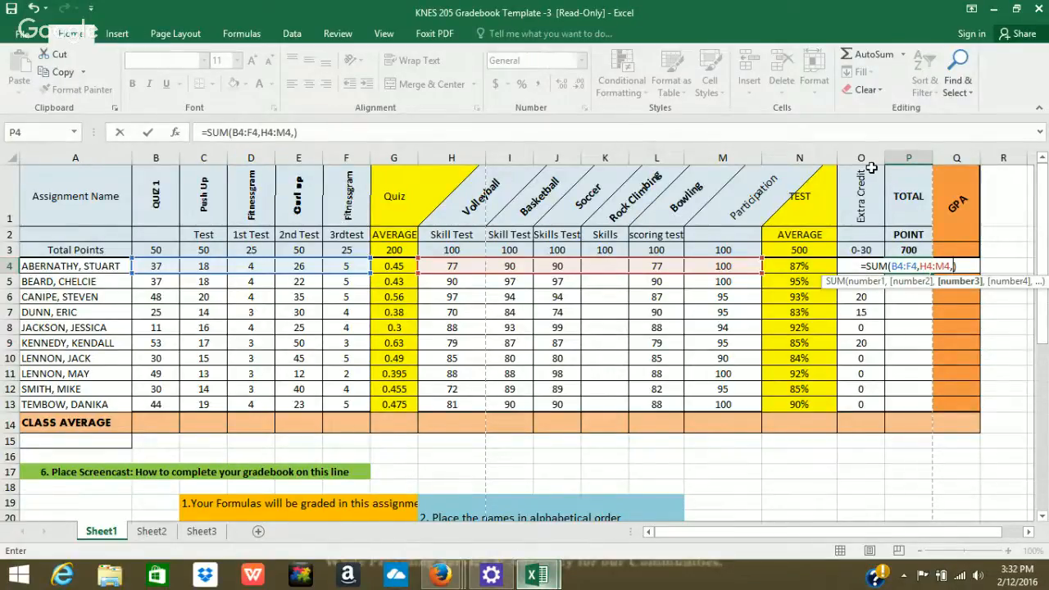
{"action": "type", "text": "O"}
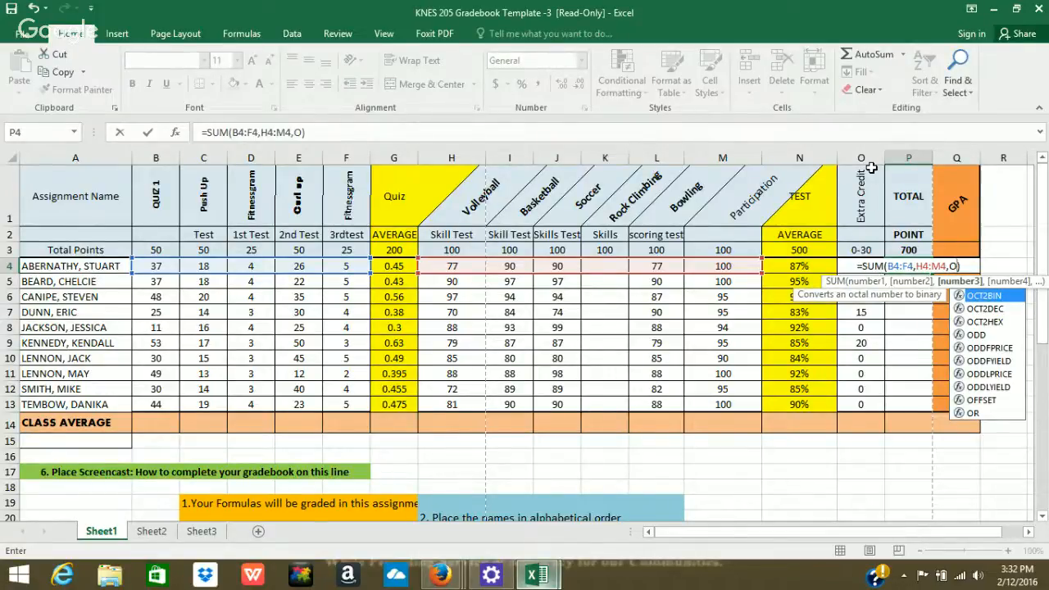
{"action": "type", "text": "4"}
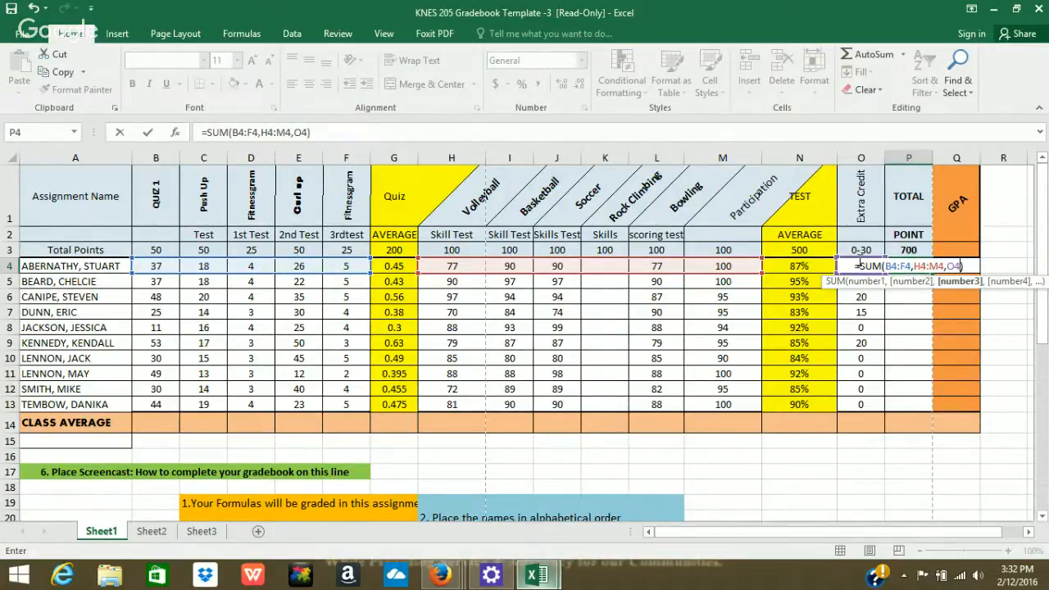
{"action": "key", "text": "Return"}
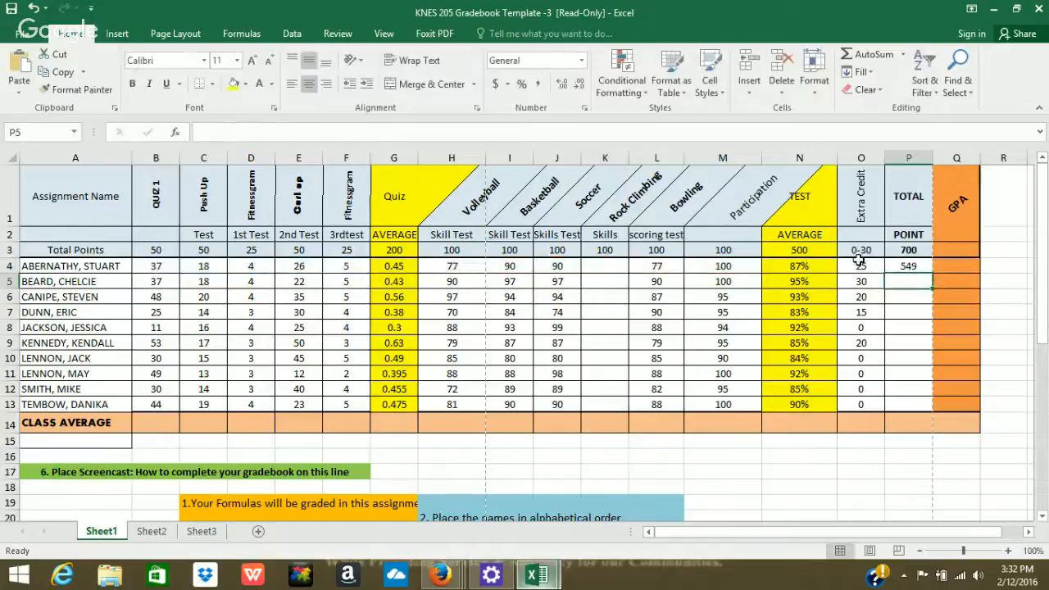
{"action": "left_click", "coordinate": [909, 266]}
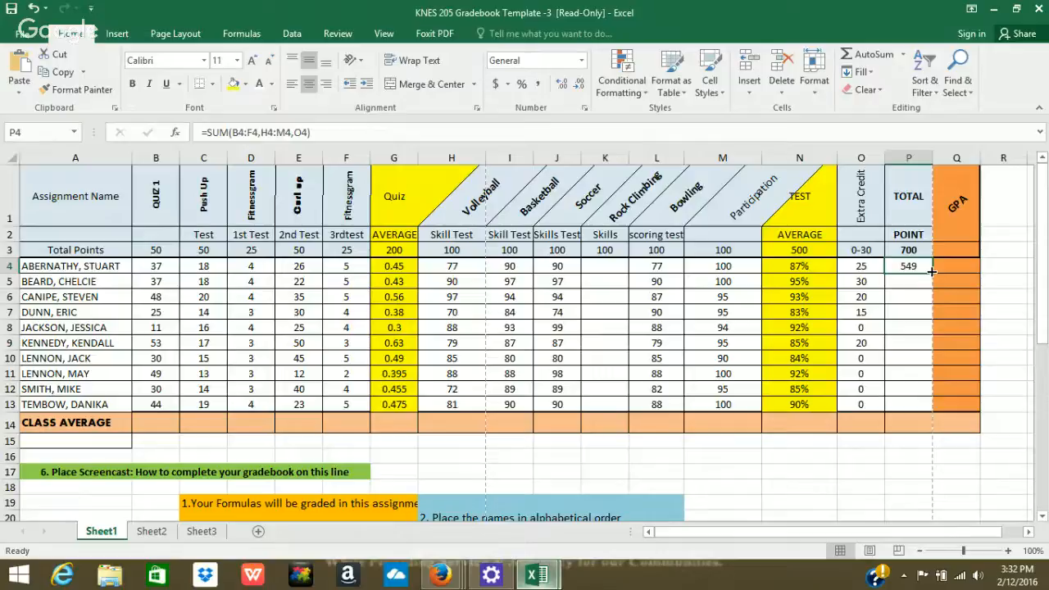
{"action": "left_click_drag", "start_coordinate": [932, 270], "coordinate": [900, 412]}
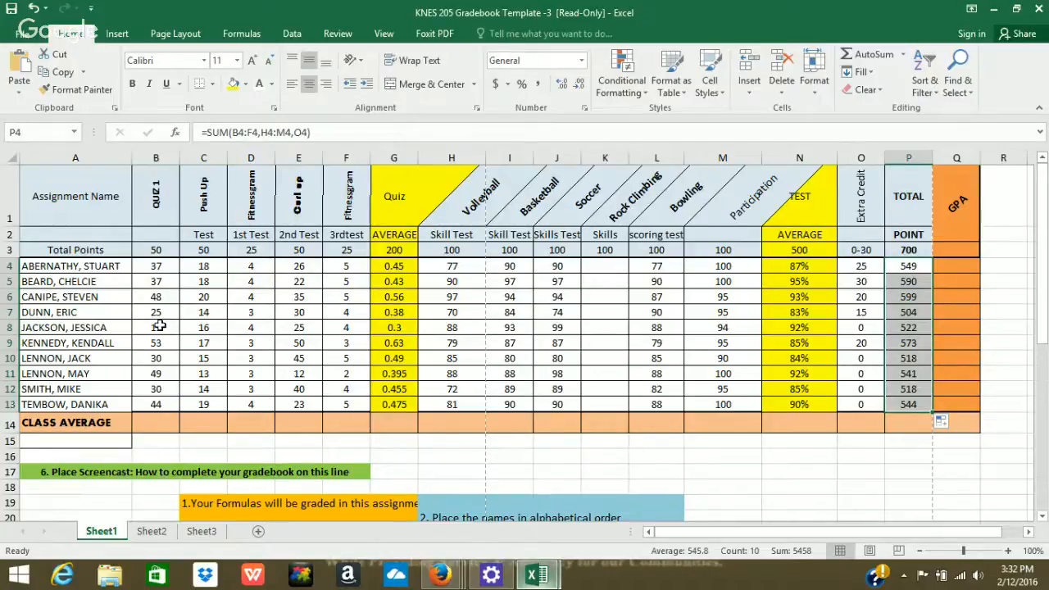
Average the QUIZ 1 scores in B14 with =AVERAGE(B4:B13), showing 36.4.
{"action": "left_click", "coordinate": [148, 423]}
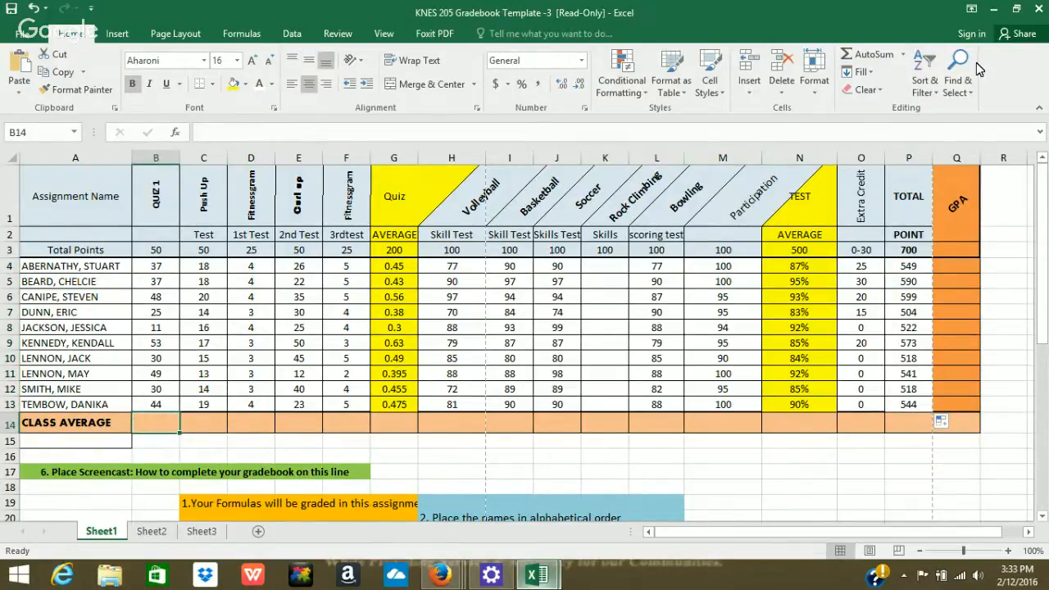
{"action": "left_click", "coordinate": [902, 55]}
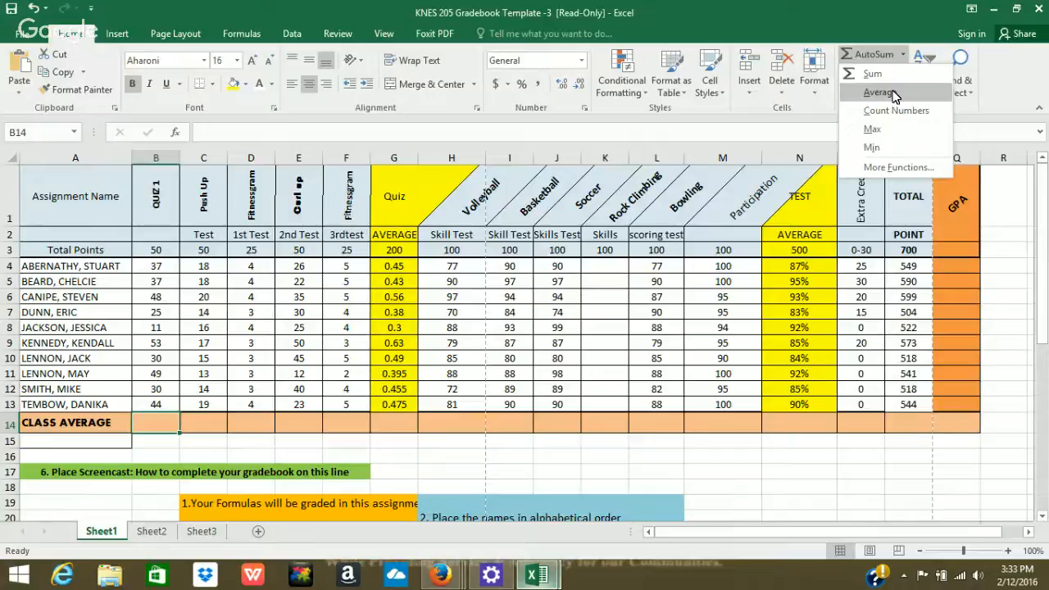
{"action": "left_click", "coordinate": [892, 93]}
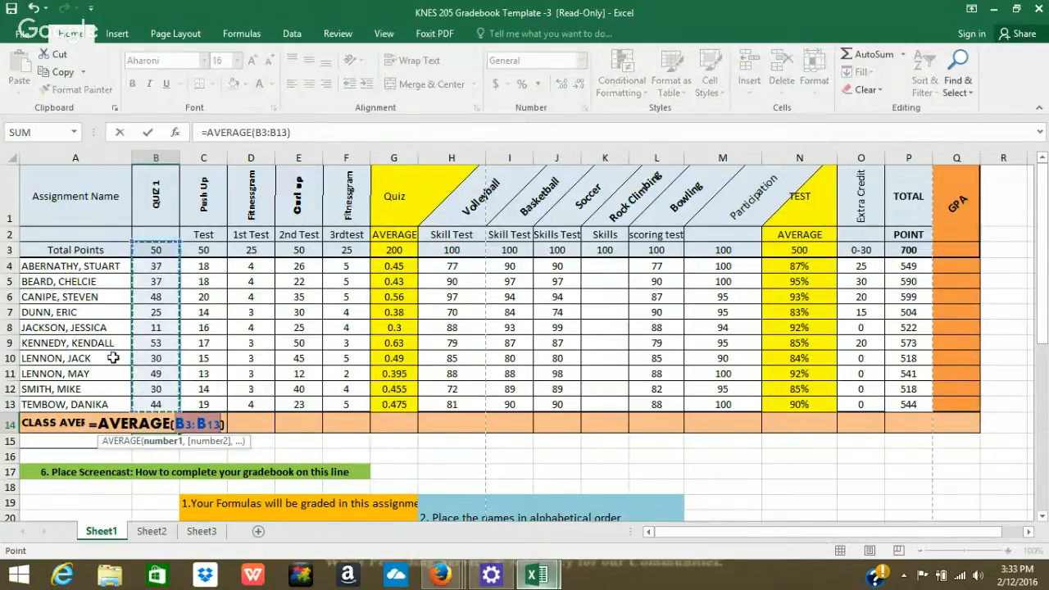
{"action": "left_click", "coordinate": [163, 268]}
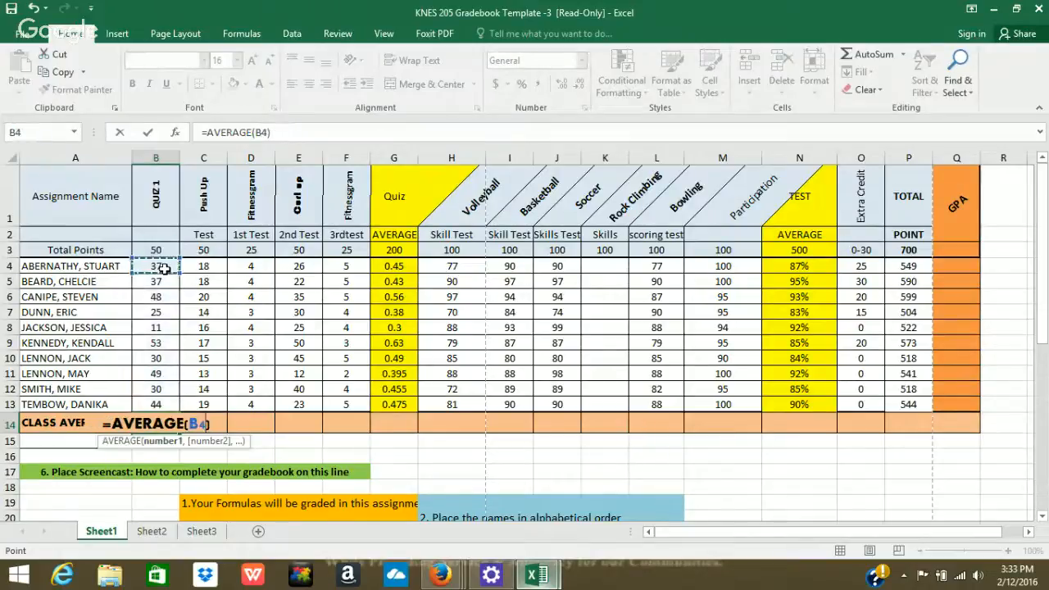
{"action": "left_click_drag", "start_coordinate": [159, 310], "coordinate": [156, 400]}
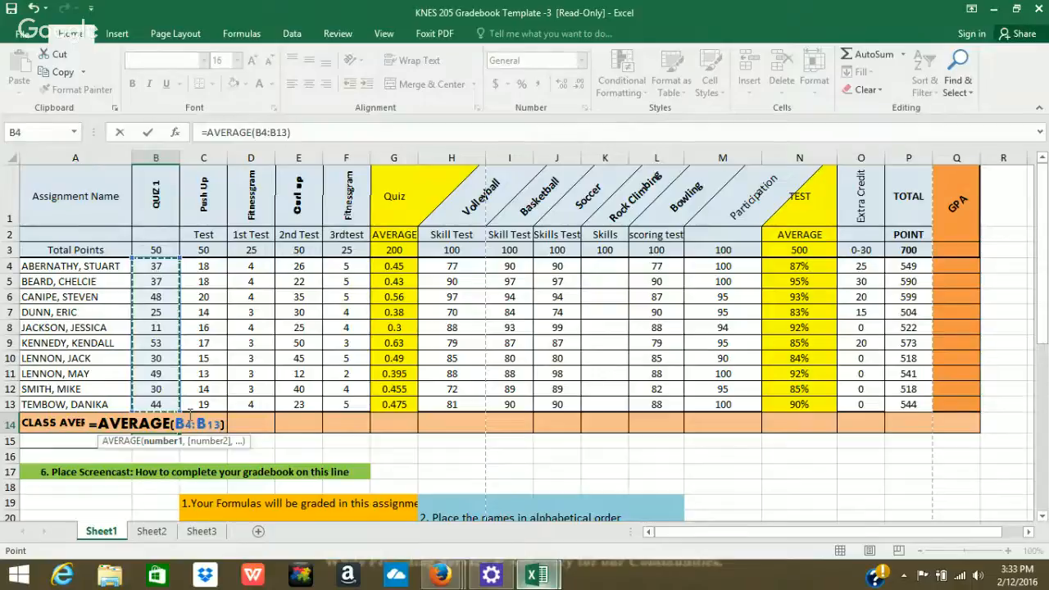
{"action": "key", "text": "Return"}
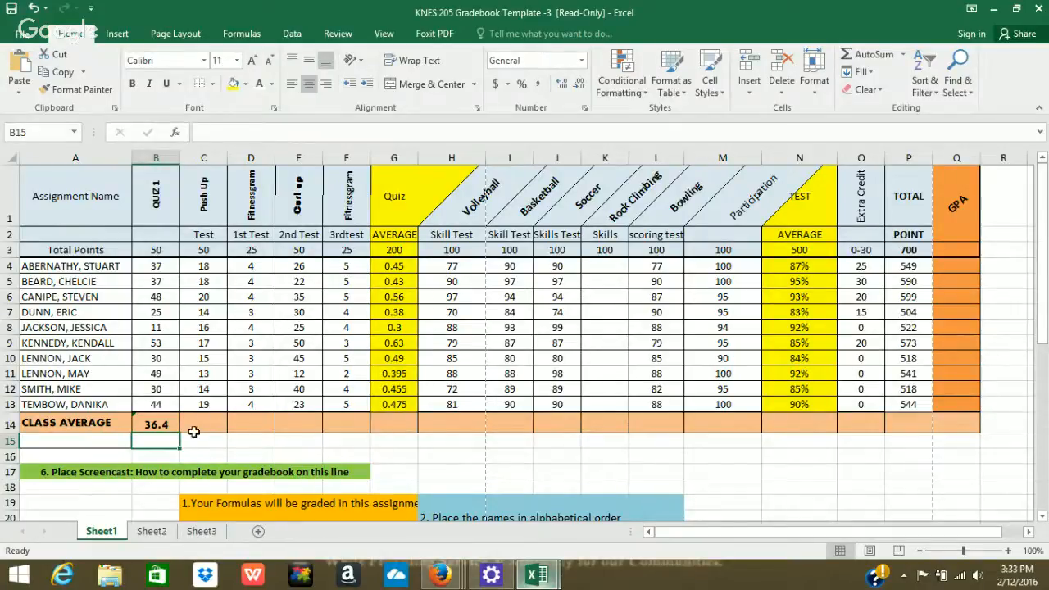
{"action": "left_click", "coordinate": [150, 424]}
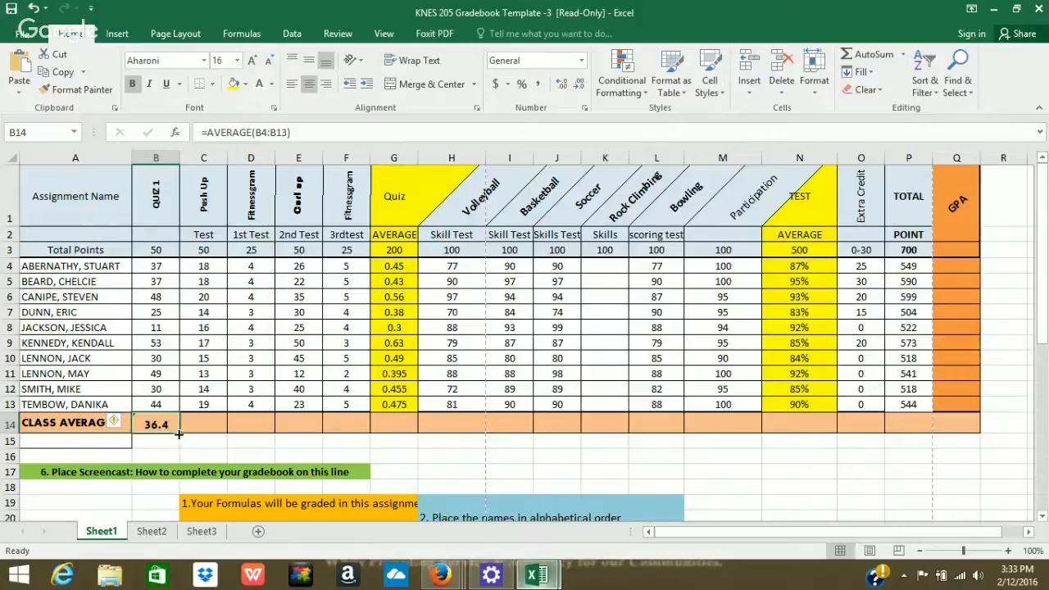
Fill the class average across B14:P14 and format the TEST average in N14 as a percentage (88.70%).
{"action": "left_click_drag", "start_coordinate": [179, 433], "coordinate": [910, 423]}
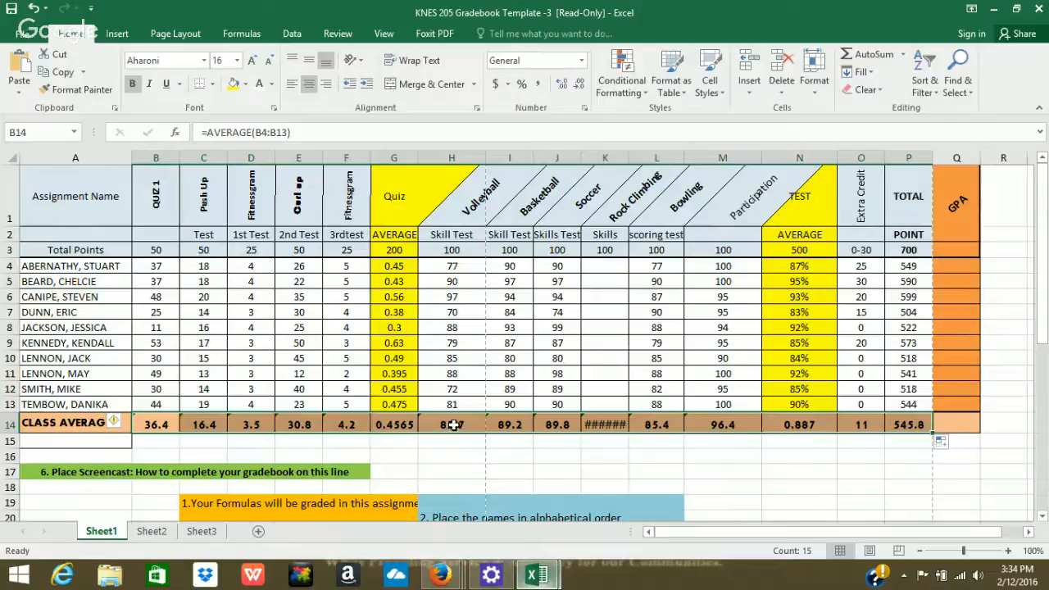
{"action": "left_click", "coordinate": [814, 426]}
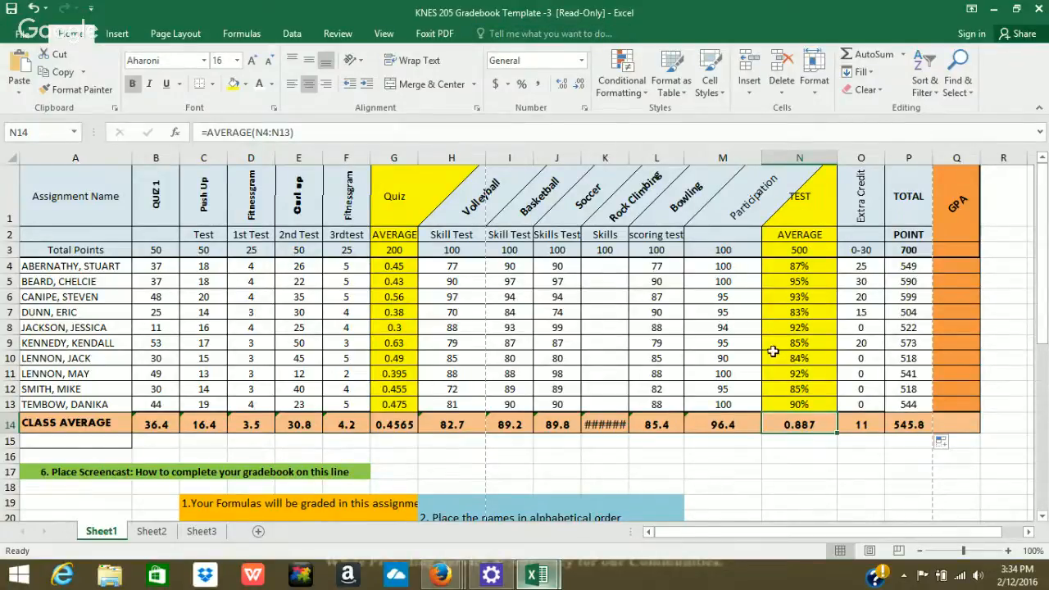
{"action": "left_click", "coordinate": [581, 60]}
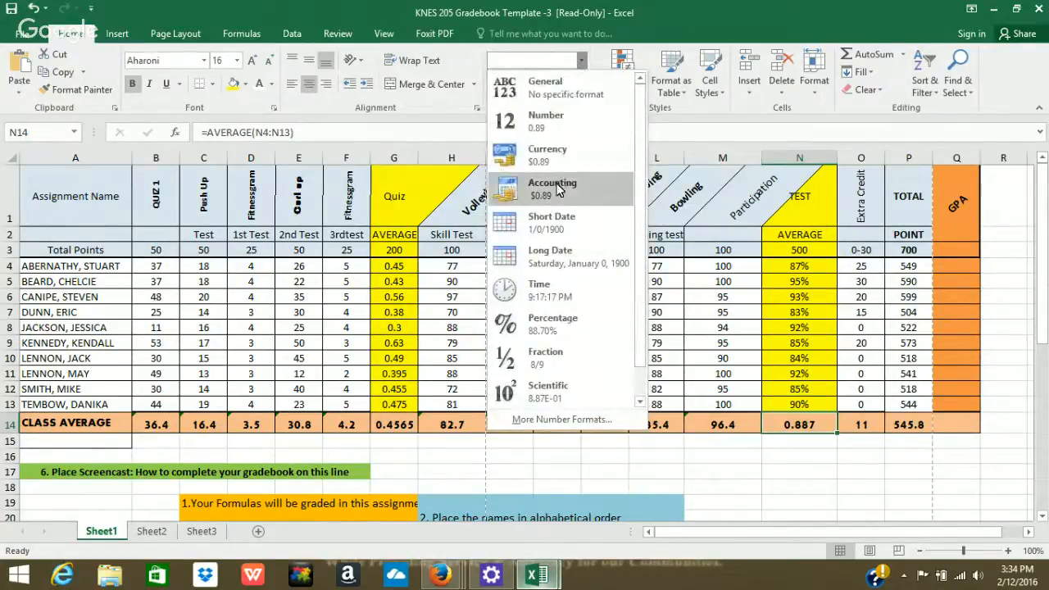
{"action": "left_click", "coordinate": [558, 322]}
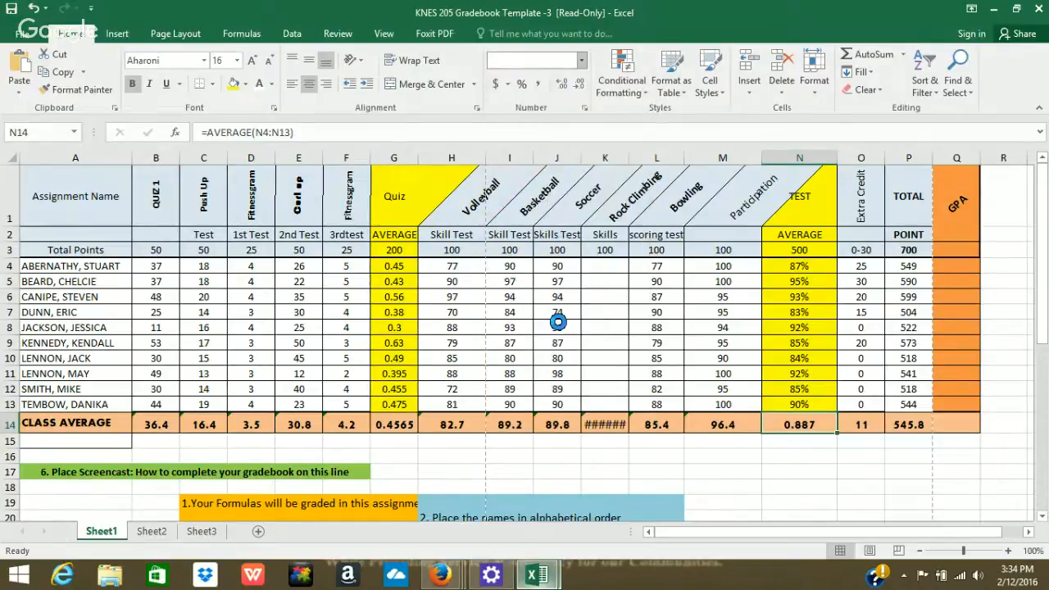
{"action": "left_click", "coordinate": [851, 420]}
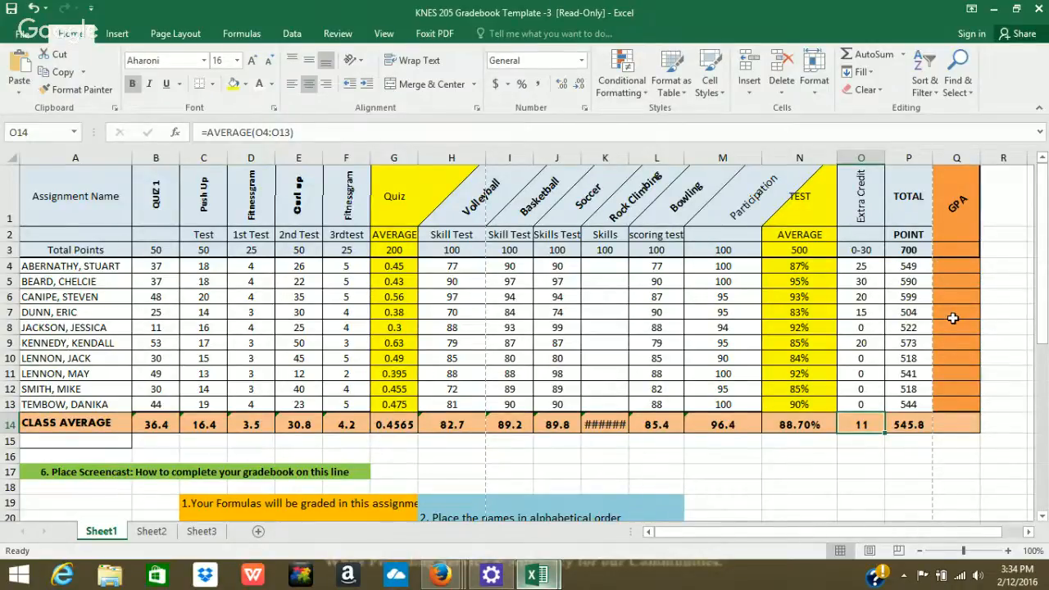
Compute the GPA in Q4 as =SUM(P4/700) and fill it down through Q14.
{"action": "left_click", "coordinate": [956, 264]}
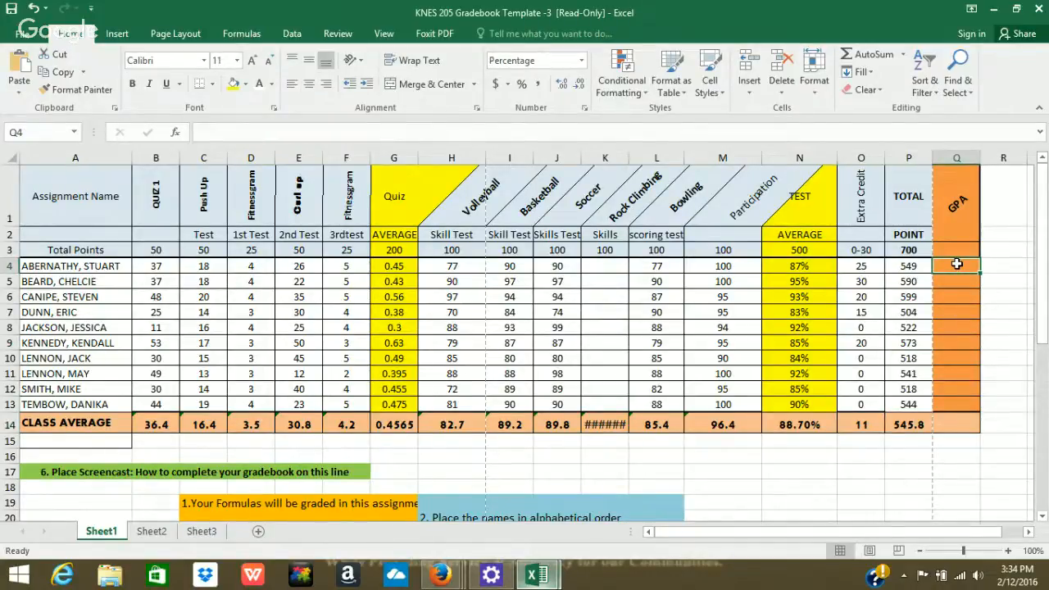
{"action": "left_click", "coordinate": [874, 56]}
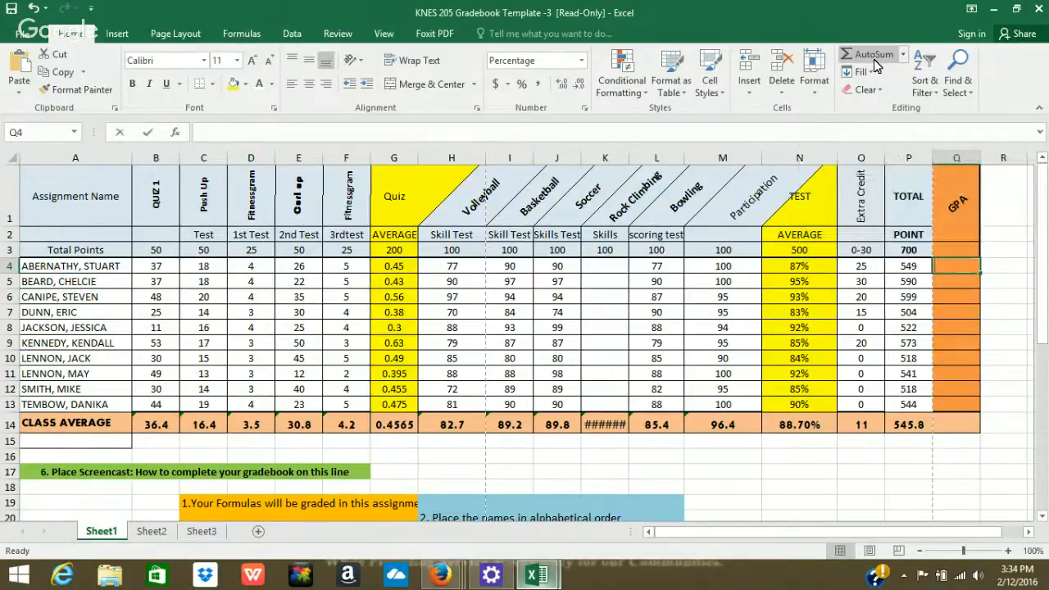
{"action": "left_click", "coordinate": [912, 266]}
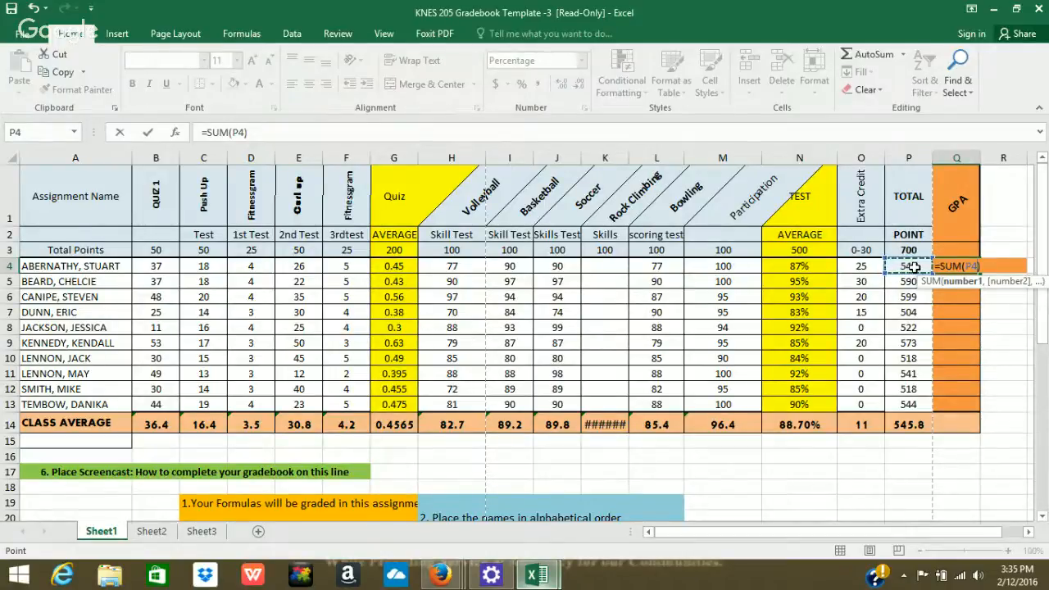
{"action": "type", "text": "/"}
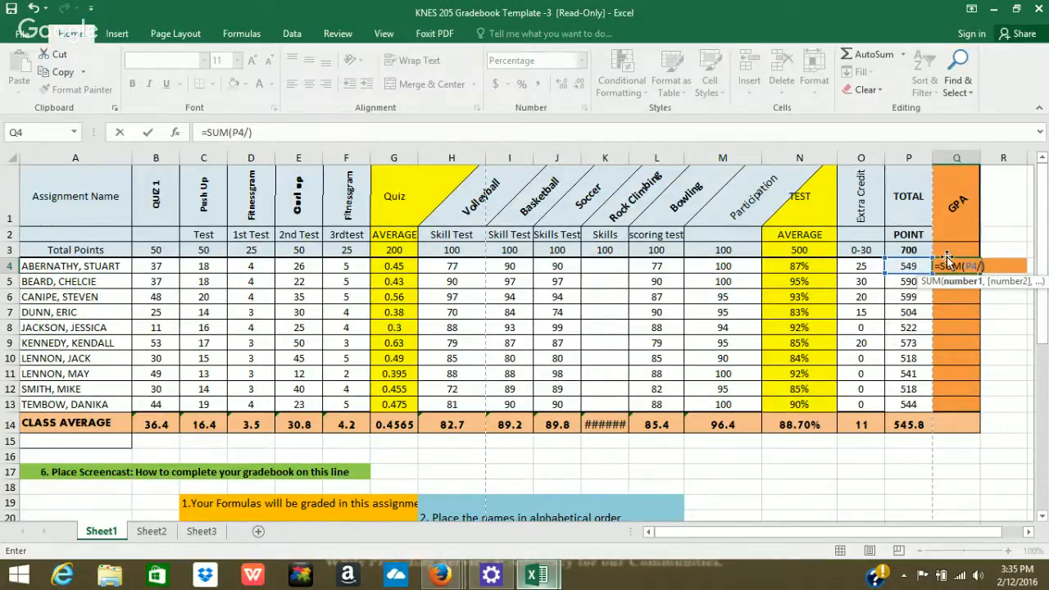
{"action": "type", "text": "700"}
{"action": "key", "text": "Return"}
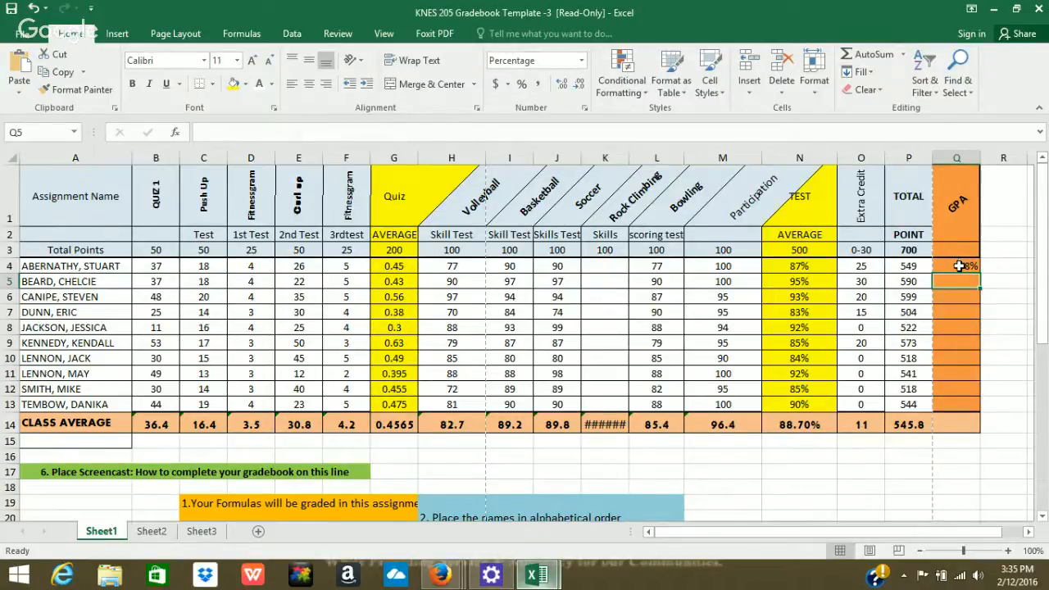
{"action": "left_click", "coordinate": [958, 266]}
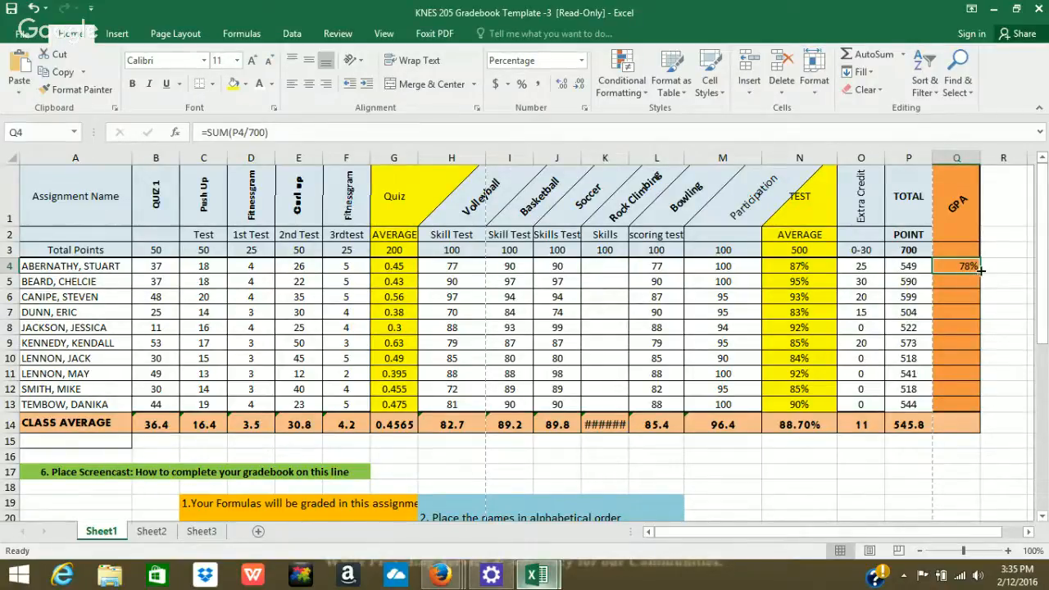
{"action": "left_click_drag", "start_coordinate": [981, 273], "coordinate": [968, 427]}
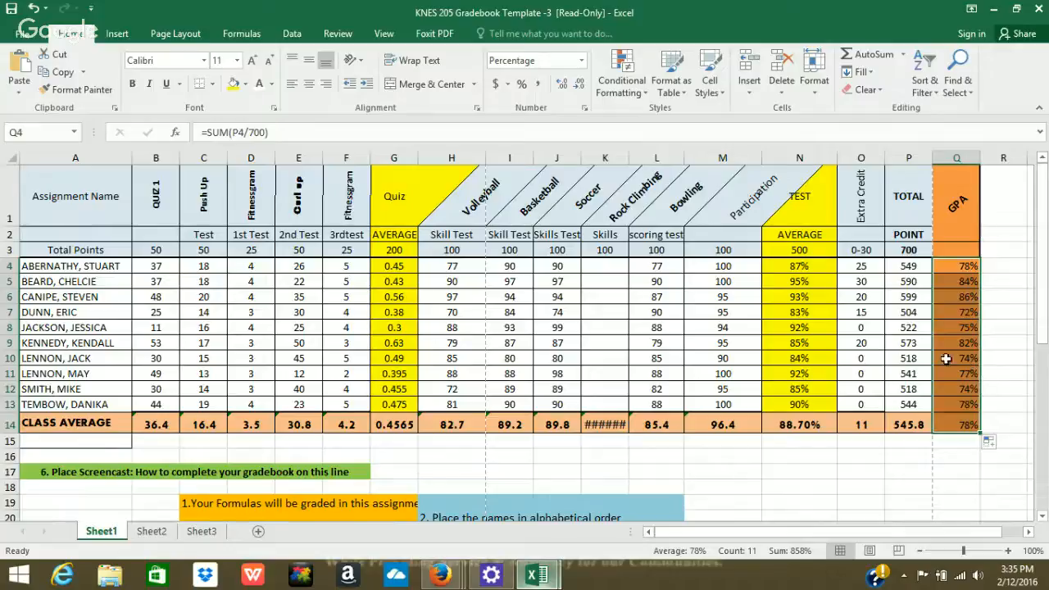
Copy the class average formula into Q14 and format it as a percentage, showing 77.97%.
{"action": "left_click", "coordinate": [905, 428]}
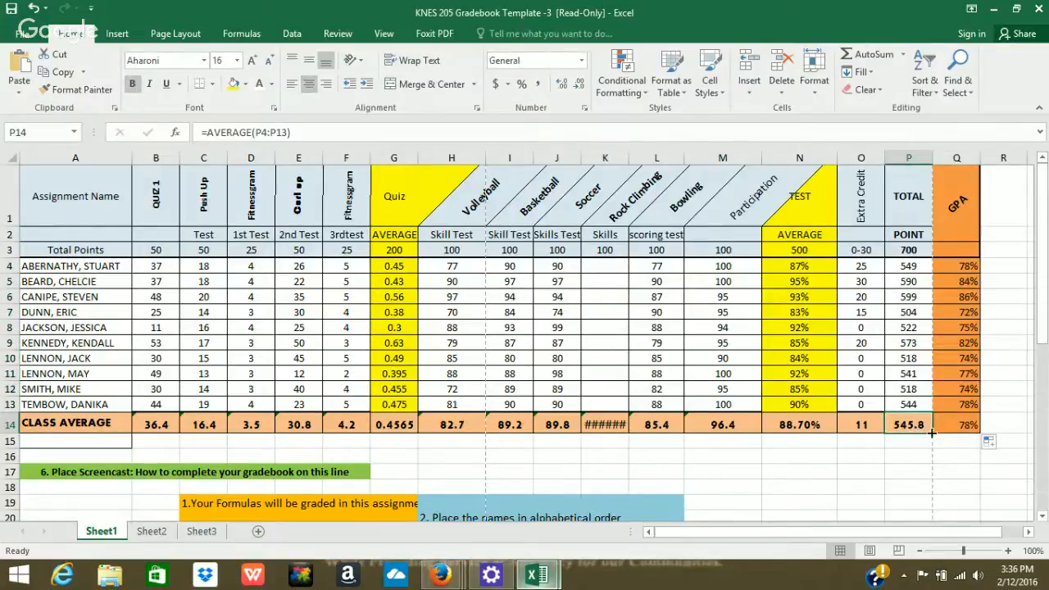
{"action": "left_click_drag", "start_coordinate": [931, 431], "coordinate": [967, 434]}
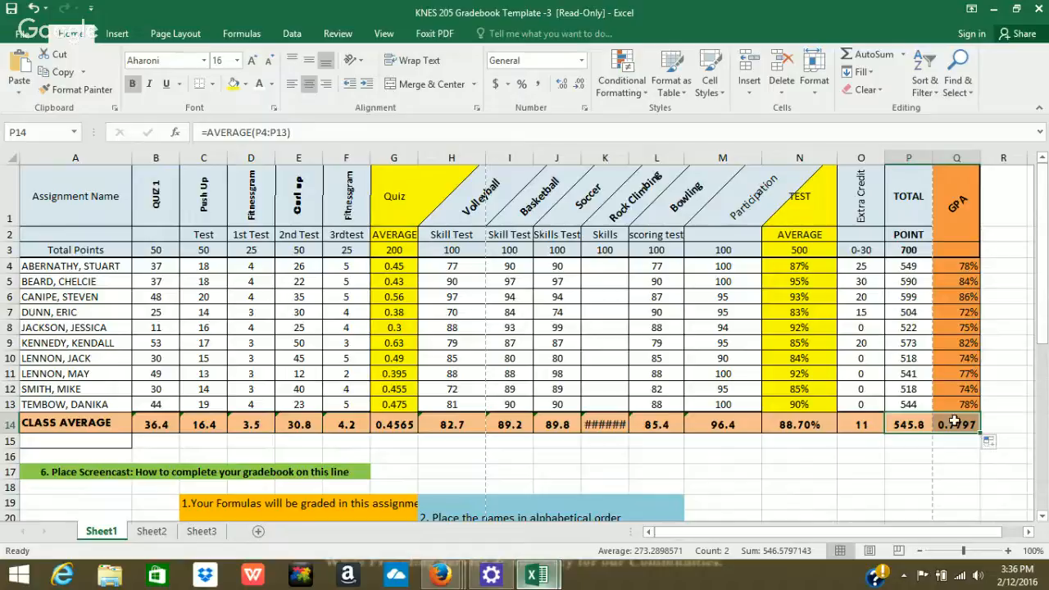
{"action": "left_click", "coordinate": [920, 405]}
{"action": "left_click", "coordinate": [950, 424]}
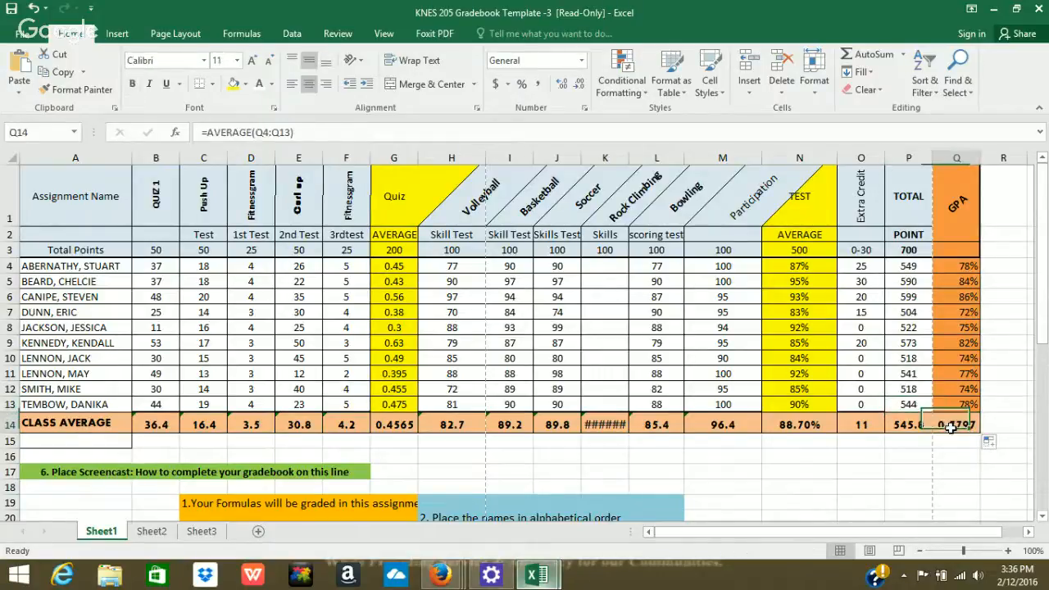
{"action": "left_click", "coordinate": [582, 60]}
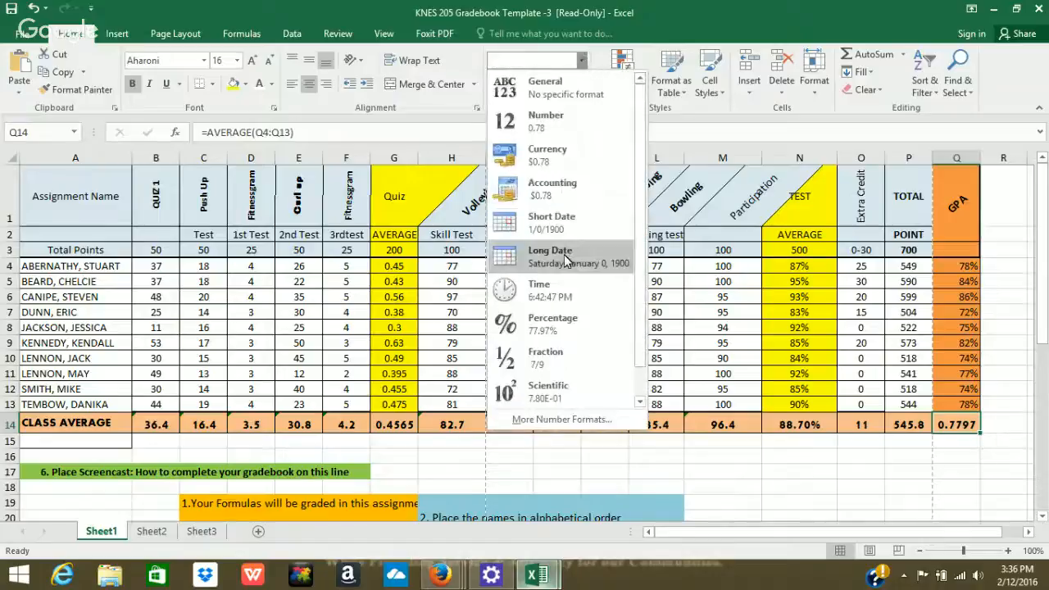
{"action": "left_click", "coordinate": [563, 323]}
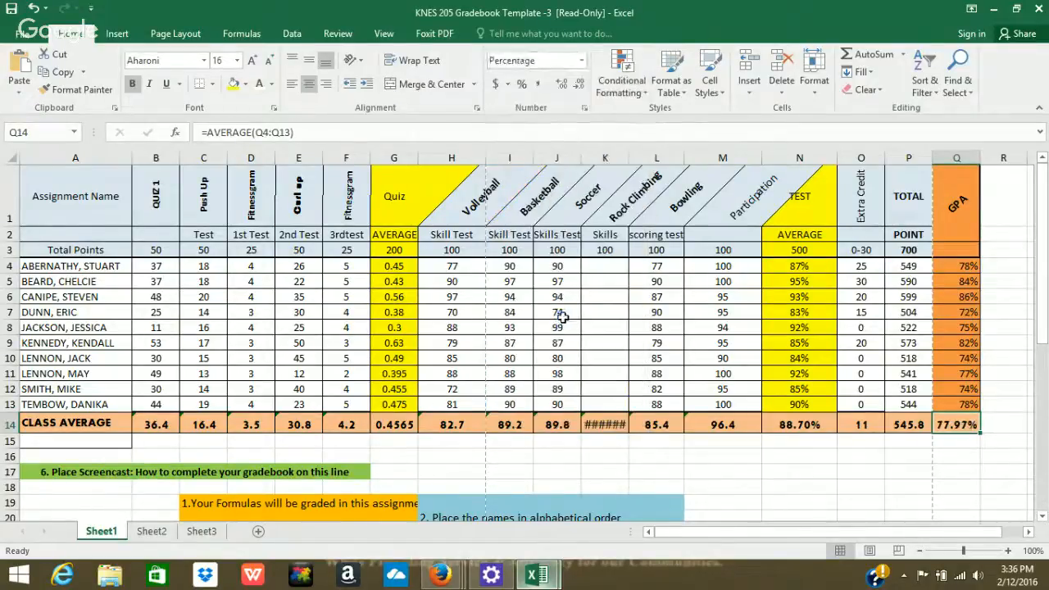
{"action": "left_click", "coordinate": [741, 409]}
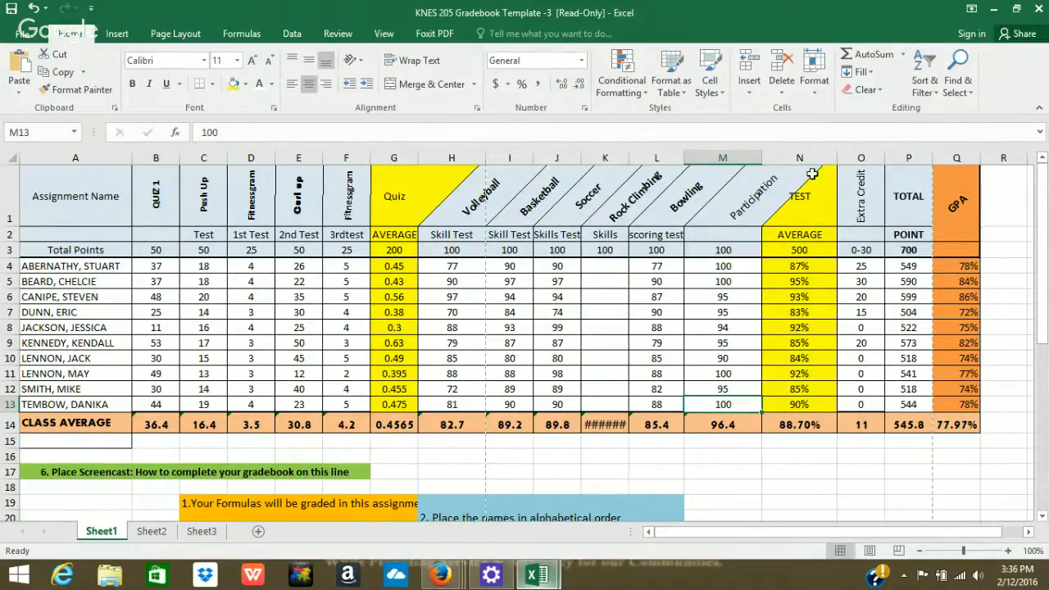
Turn on filter dropdowns for the gradebook's header row, Assignment Name through GPA.
{"action": "left_click", "coordinate": [96, 214]}
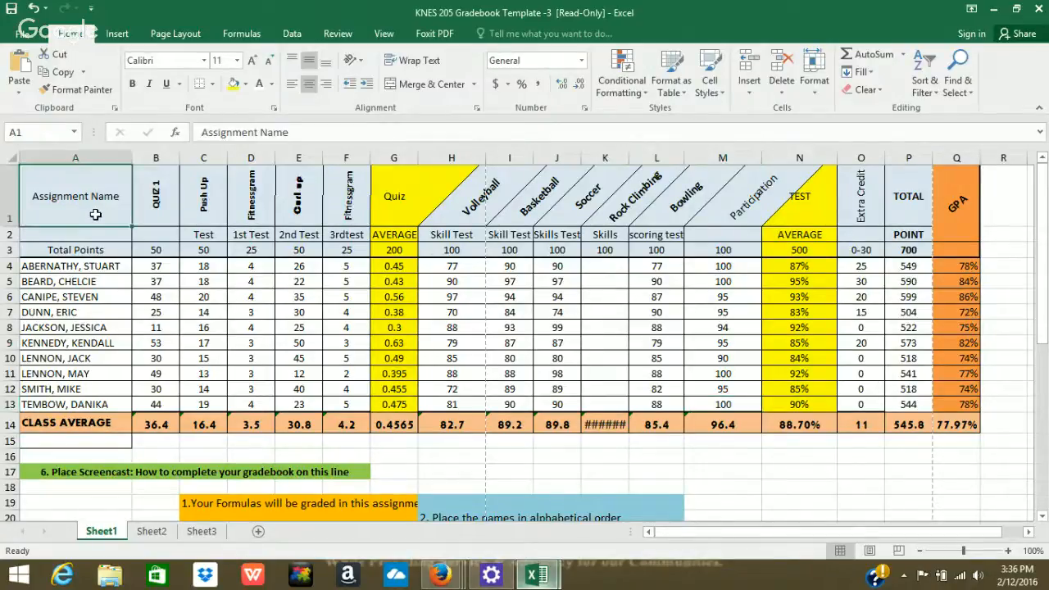
{"action": "left_click_drag", "start_coordinate": [96, 214], "coordinate": [888, 181]}
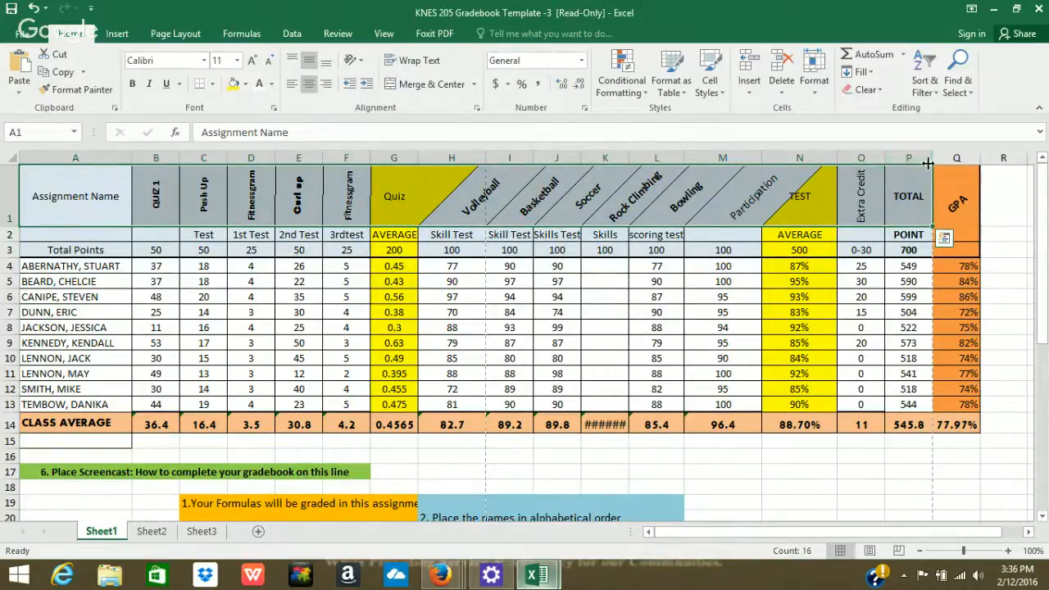
{"action": "left_click", "coordinate": [925, 85]}
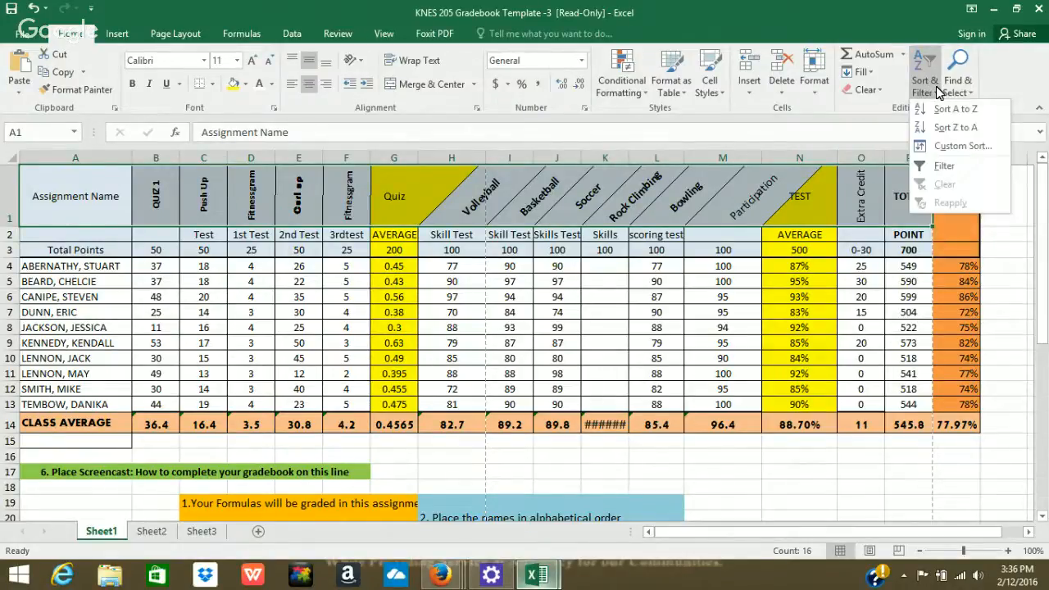
{"action": "left_click", "coordinate": [943, 168]}
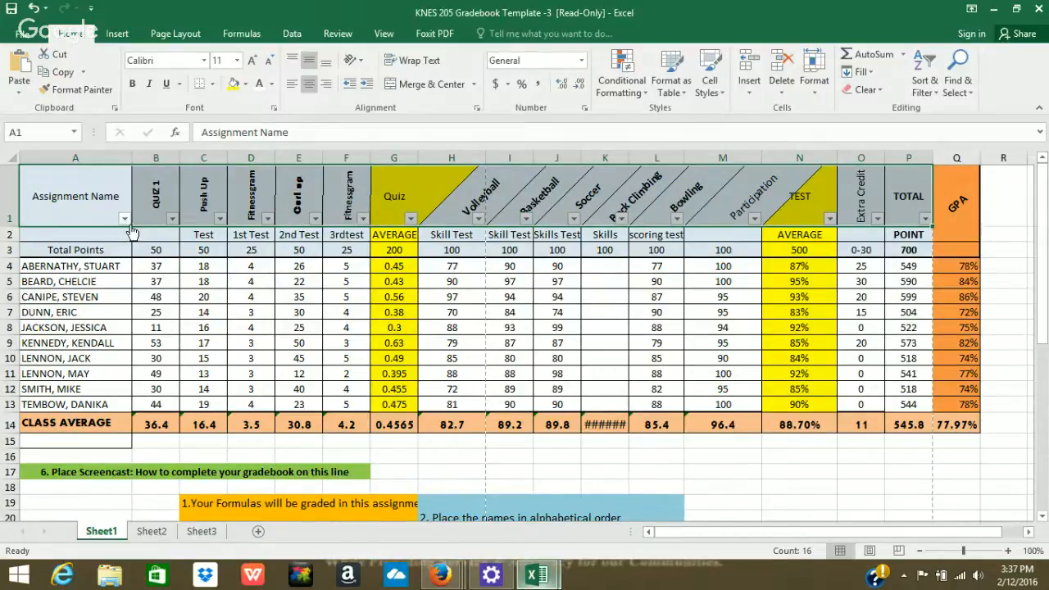
Inspect the Assignment Name text filter options and close them without changes.
{"action": "left_click", "coordinate": [125, 222]}
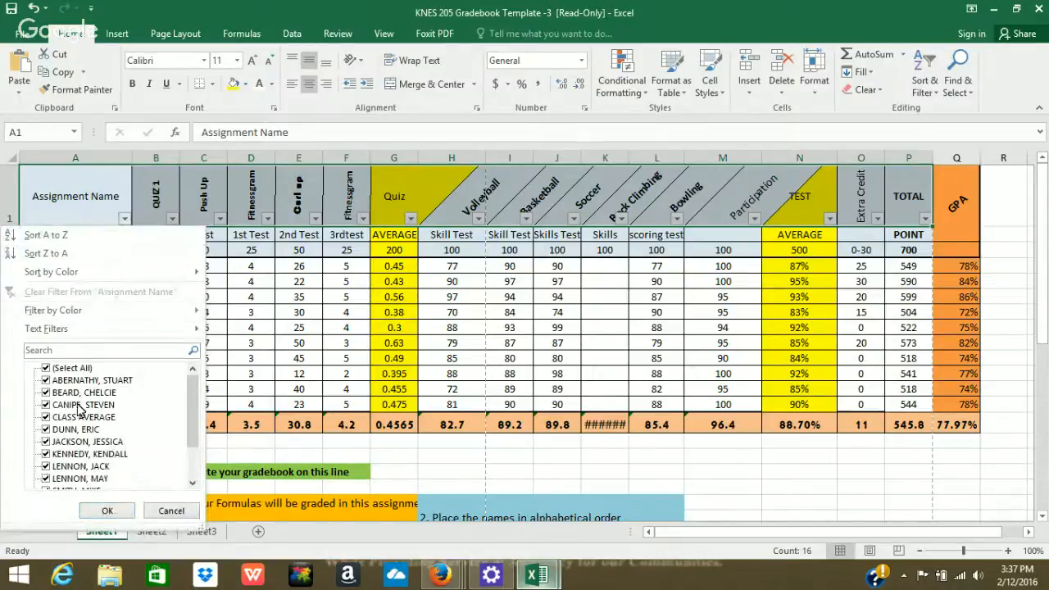
{"action": "mouse_move", "coordinate": [100, 263]}
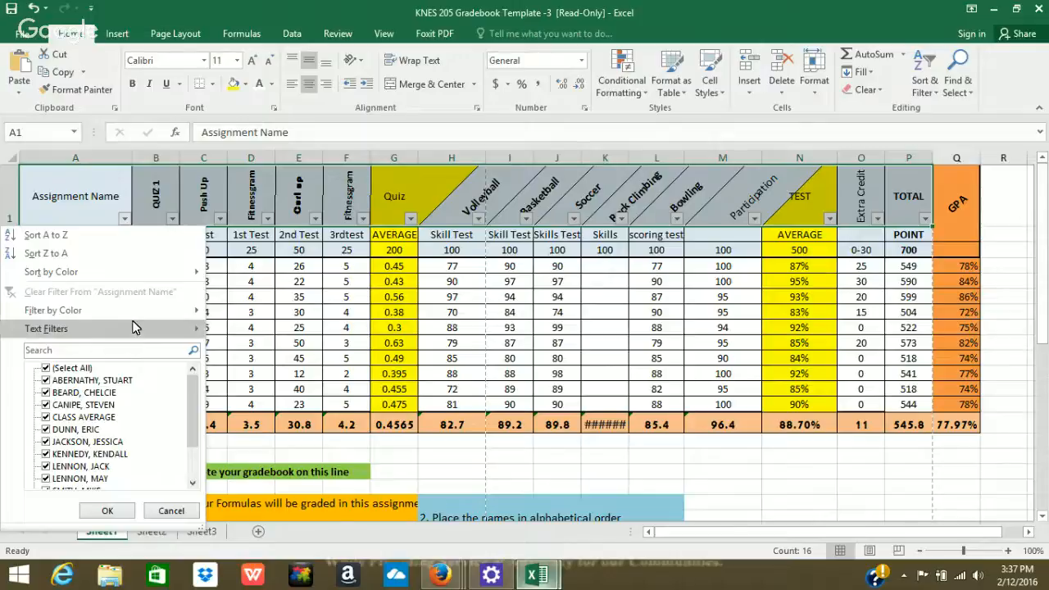
{"action": "left_click", "coordinate": [106, 328]}
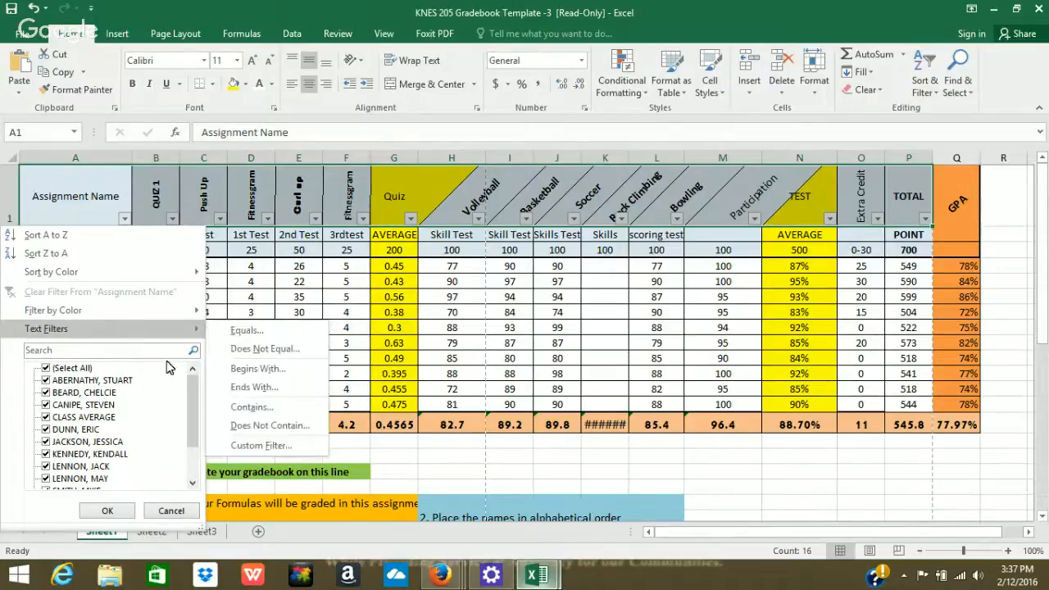
{"action": "left_click", "coordinate": [174, 510]}
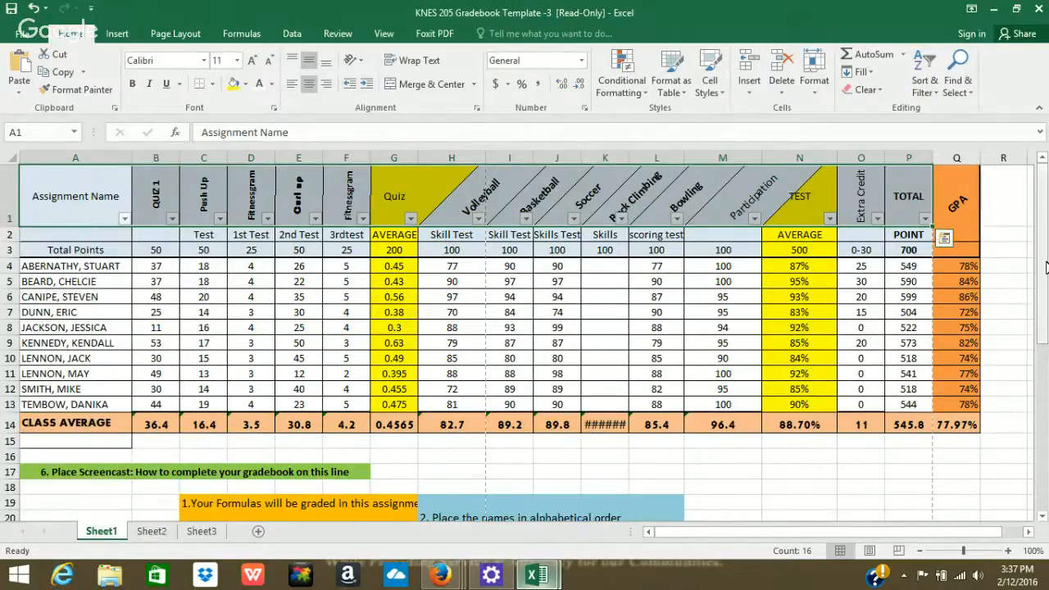
{"action": "mouse_move", "coordinate": [1046, 267]}
{"action": "left_mouse_down"}
{"action": "mouse_move", "coordinate": [1047, 297]}
{"action": "mouse_move", "coordinate": [1046, 268]}
{"action": "left_mouse_up"}
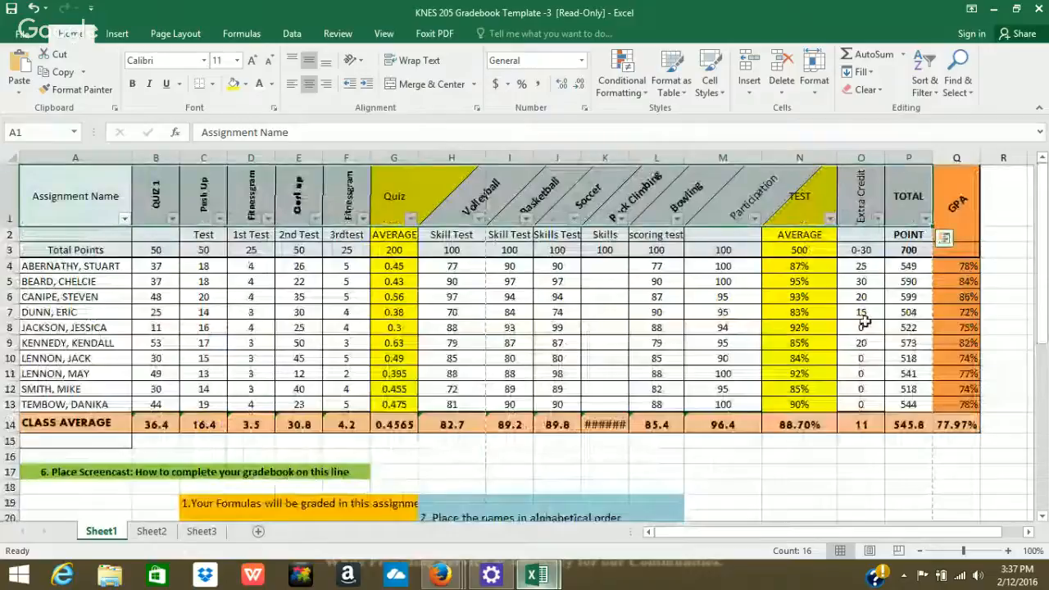
{"action": "left_click", "coordinate": [820, 483]}
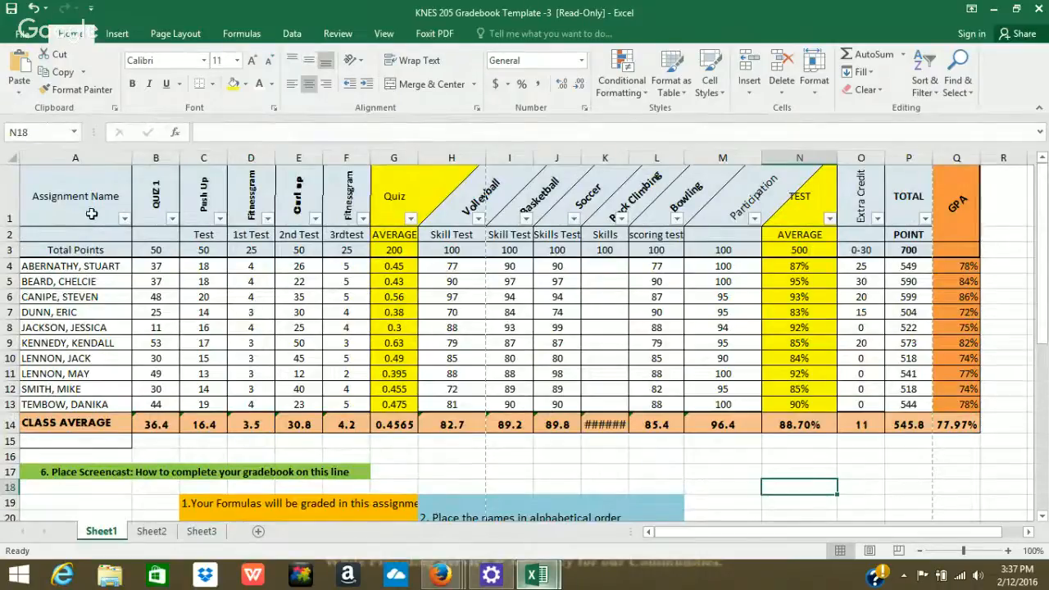
Select the student rows A4:O13, from names through Extra Credit.
{"action": "left_click_drag", "start_coordinate": [98, 211], "coordinate": [732, 372]}
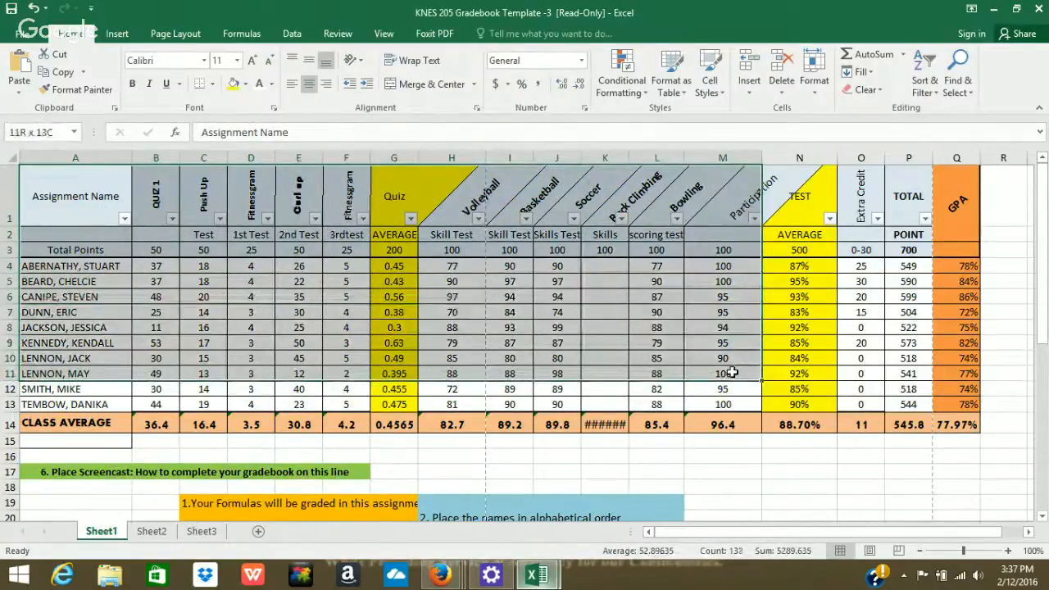
{"action": "left_click_drag", "start_coordinate": [732, 372], "coordinate": [766, 376]}
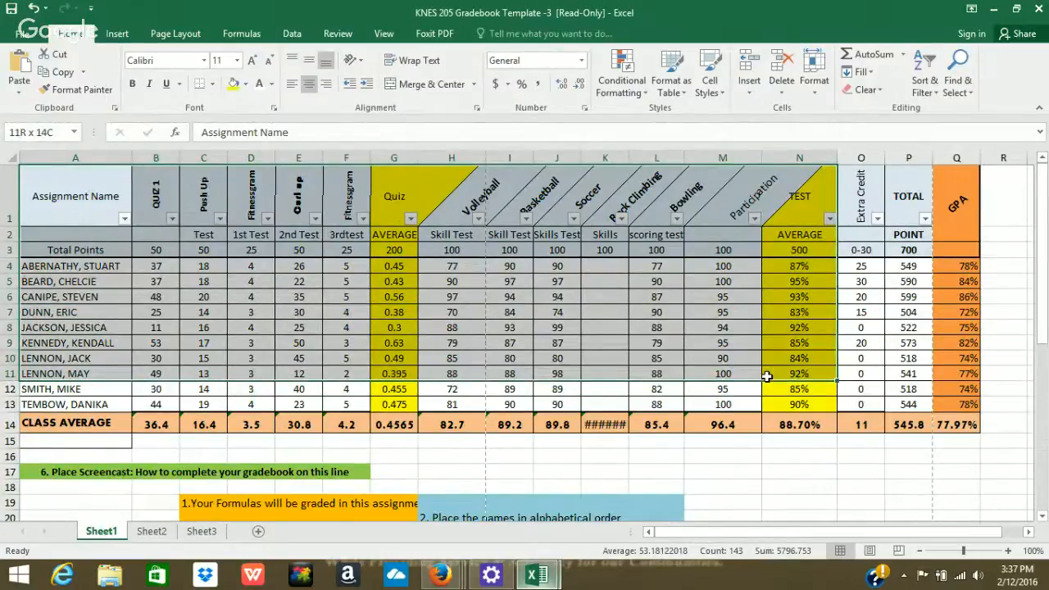
{"action": "left_click_drag", "start_coordinate": [766, 376], "coordinate": [901, 402]}
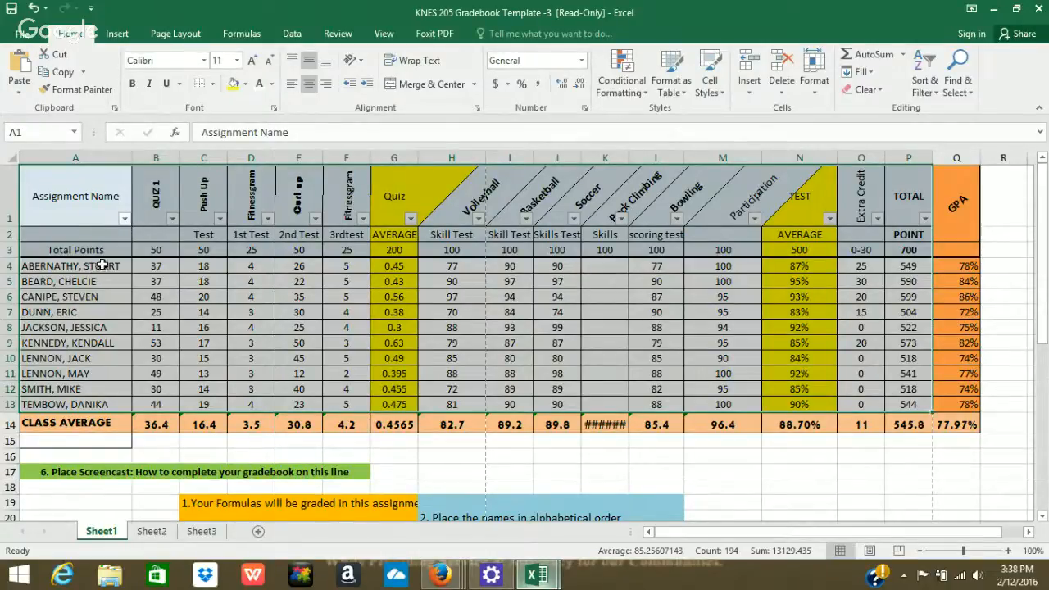
{"action": "left_click_drag", "start_coordinate": [102, 270], "coordinate": [891, 408]}
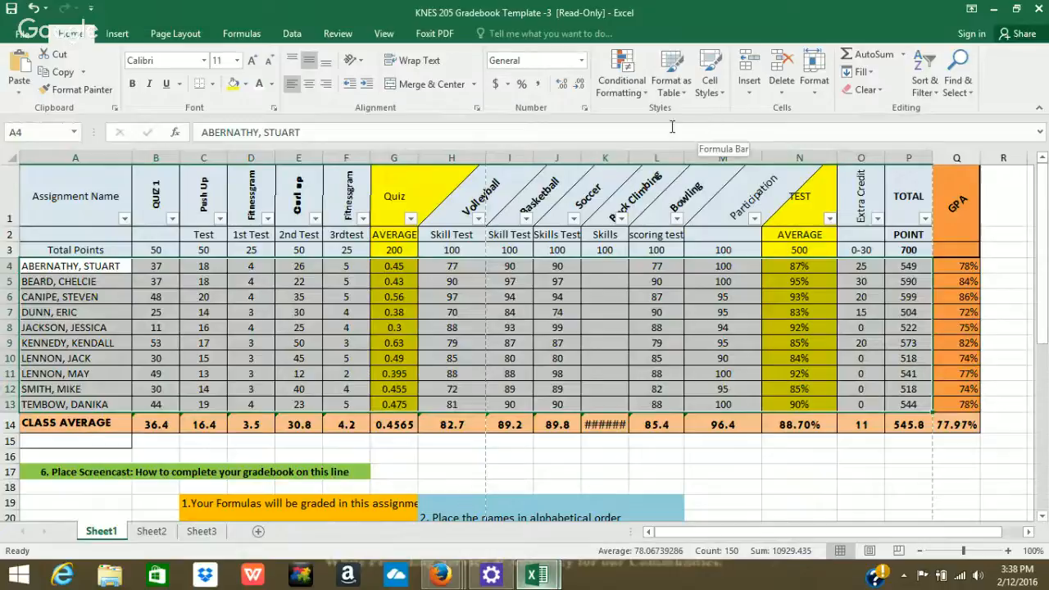
Insert a clustered column chart from the selected student scores.
{"action": "left_click", "coordinate": [114, 34]}
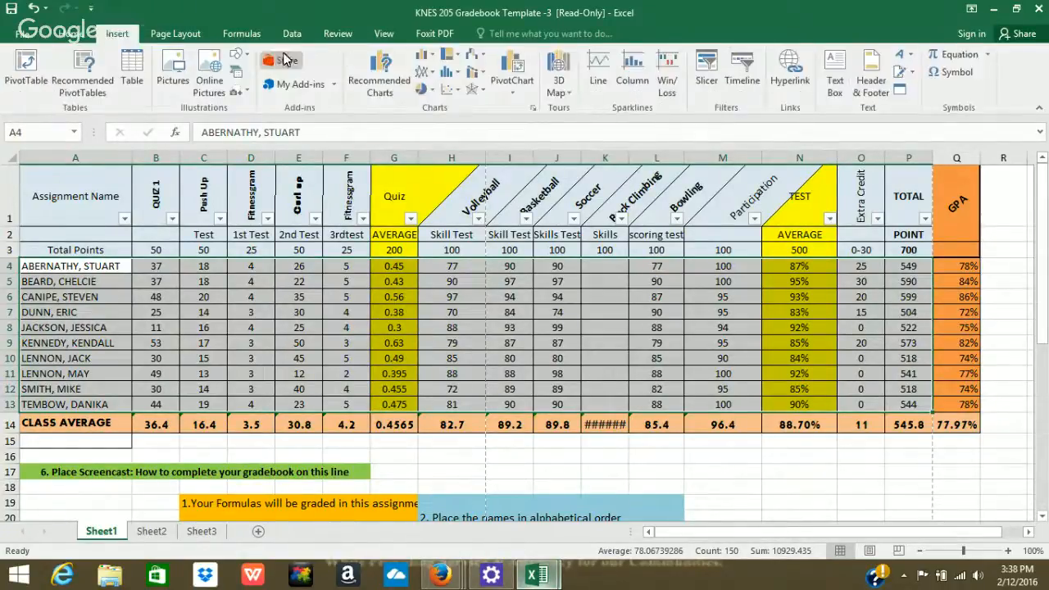
{"action": "left_click", "coordinate": [428, 56]}
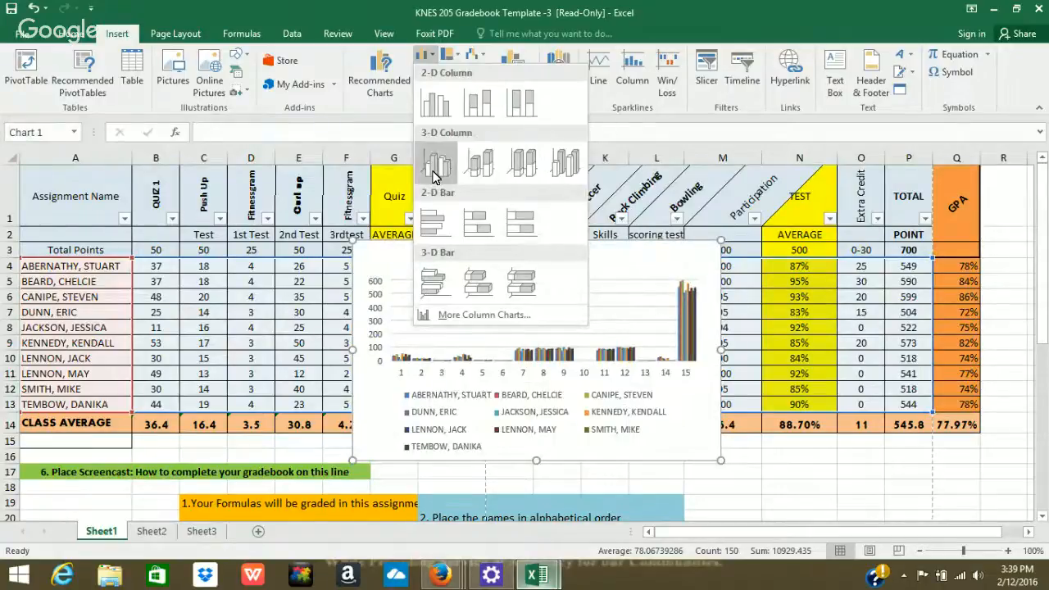
{"action": "left_click", "coordinate": [434, 174]}
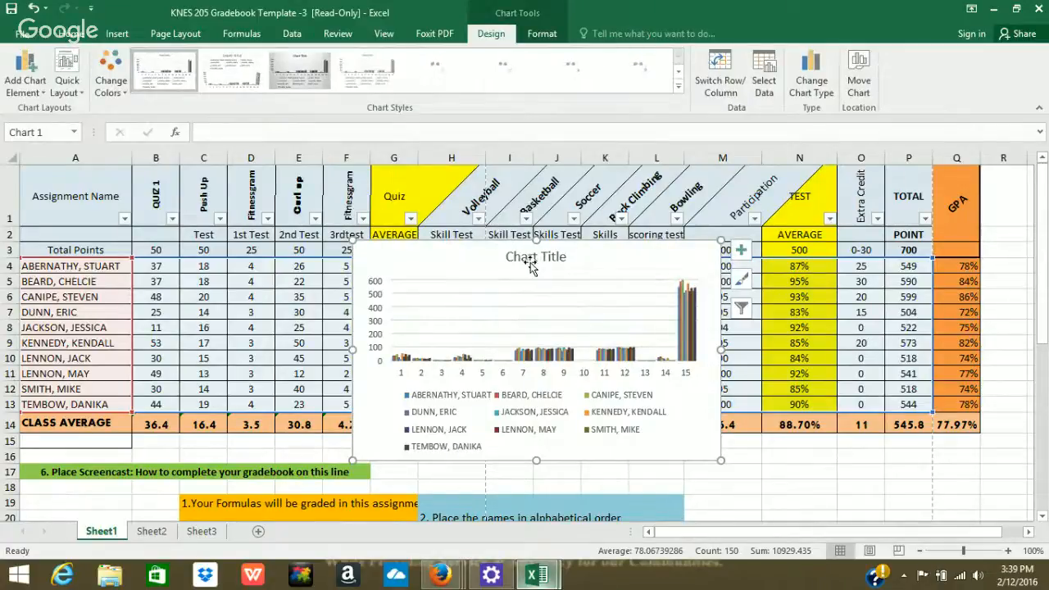
Replace the chart's placeholder title with 'KNES 205 Excel Gradebook'.
{"action": "left_click", "coordinate": [530, 259]}
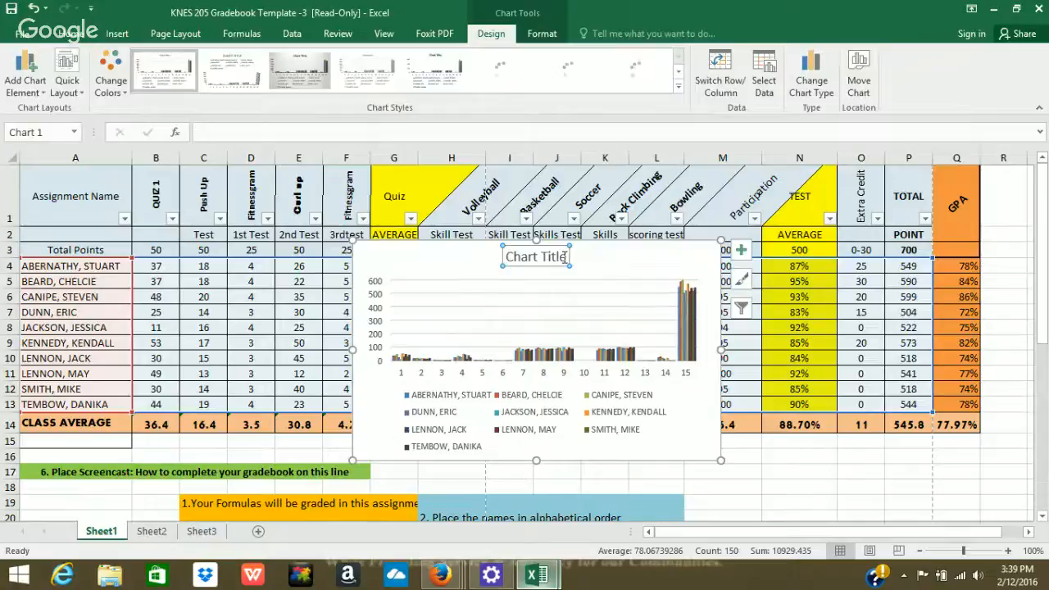
{"action": "left_click", "coordinate": [563, 259]}
{"action": "key", "text": "BackSpace"}
{"action": "key", "text": "BackSpace"}
{"action": "key", "text": "BackSpace"}
{"action": "key", "text": "BackSpace"}
{"action": "key", "text": "BackSpace"}
{"action": "key", "text": "BackSpace"}
{"action": "key", "text": "BackSpace"}
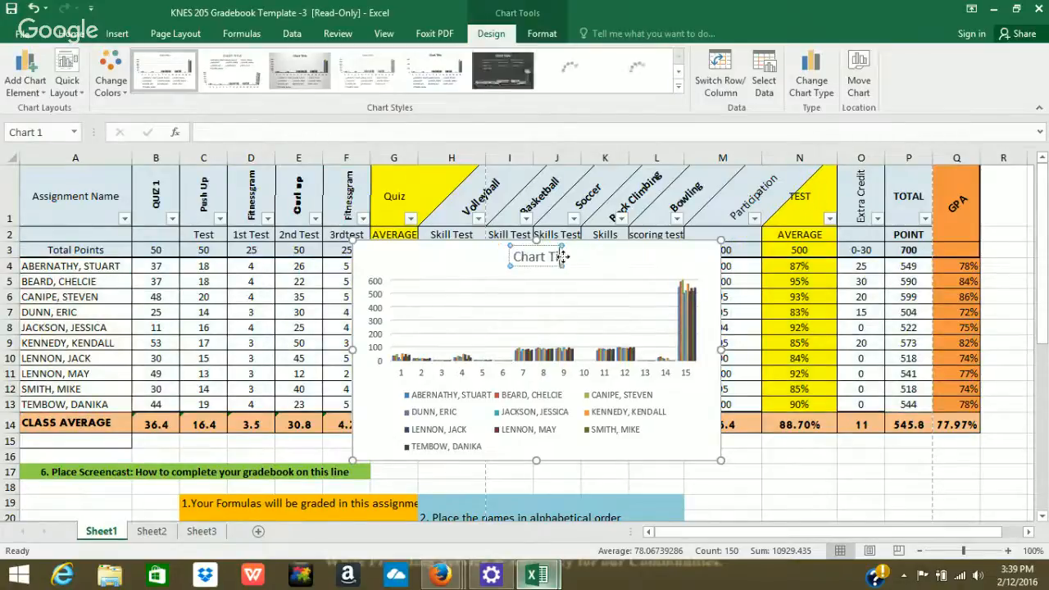
{"action": "key", "text": "BackSpace"}
{"action": "key", "text": "BackSpace"}
{"action": "key", "text": "BackSpace"}
{"action": "key", "text": "BackSpace"}
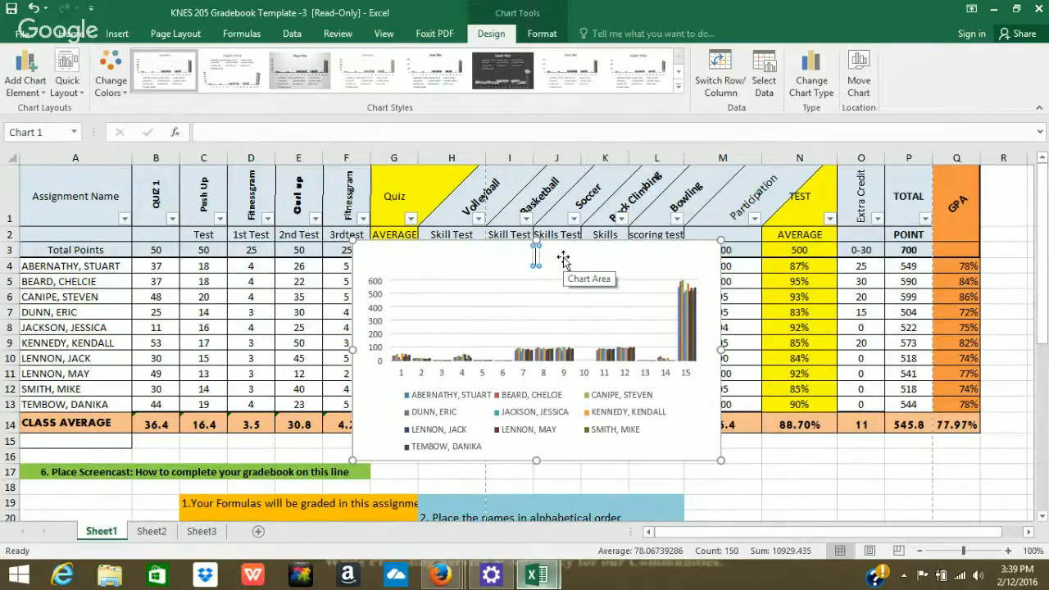
{"action": "type", "text": "kNES"}
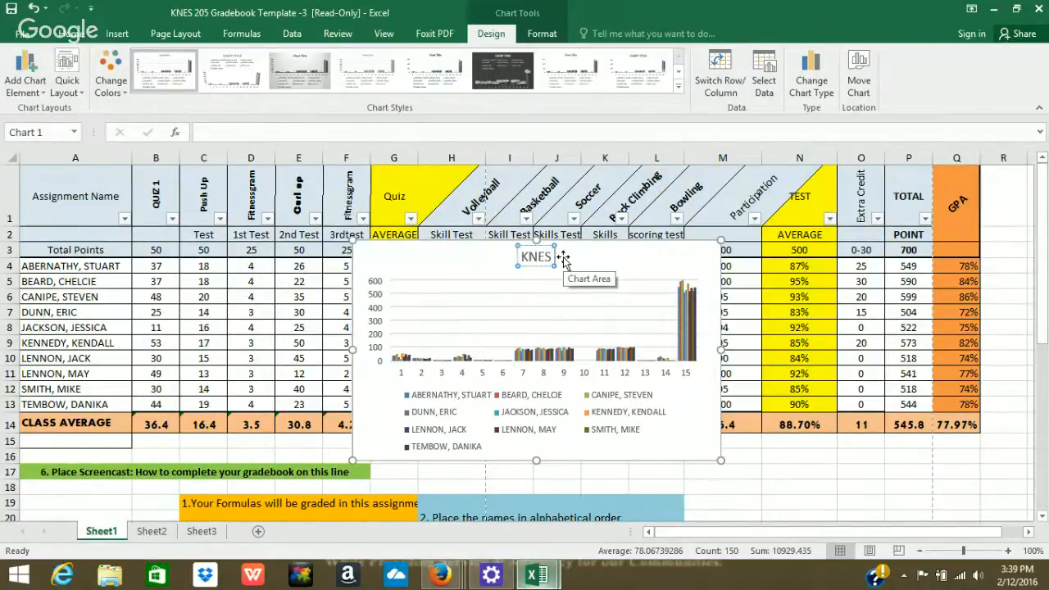
{"action": "type", "text": " 205"}
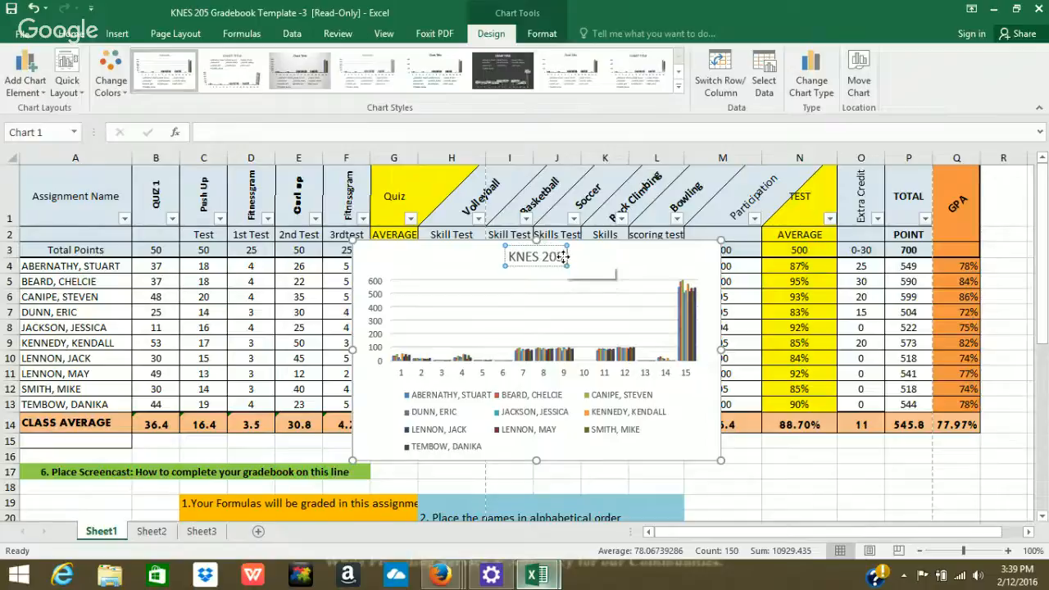
{"action": "type", "text": " Ex"}
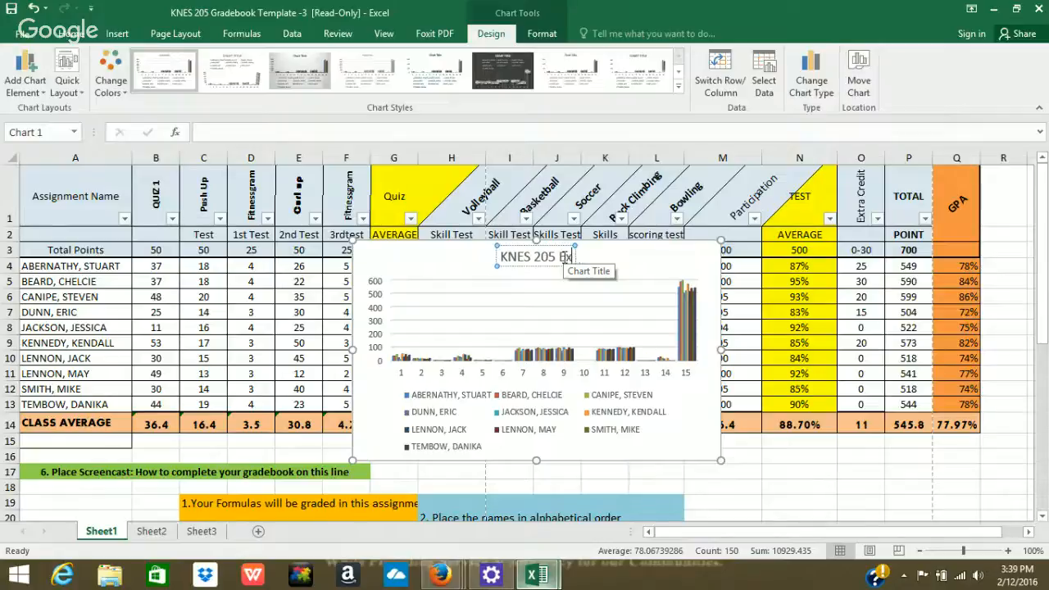
{"action": "type", "text": "cel Gradebook"}
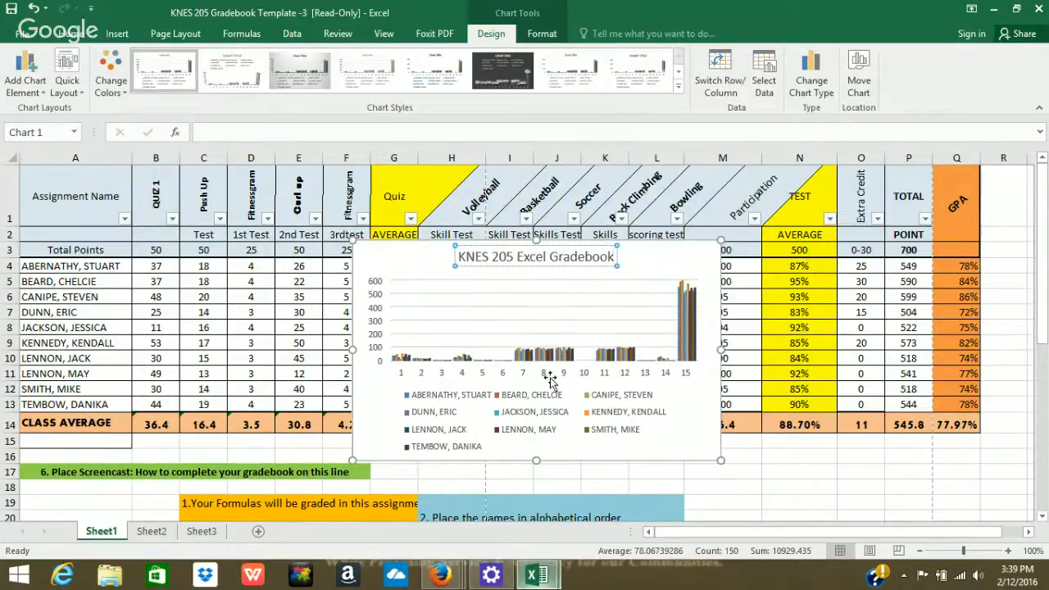
{"action": "left_click", "coordinate": [555, 352]}
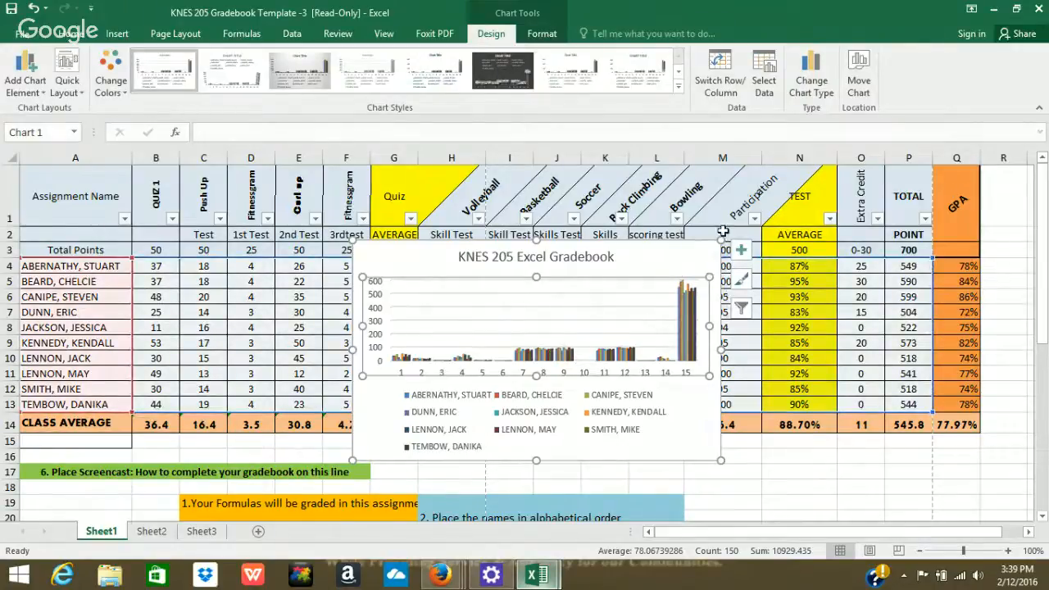
Enlarge the gradebook chart by stretching it up-right and down-left.
{"action": "left_click_drag", "start_coordinate": [721, 242], "coordinate": [799, 210]}
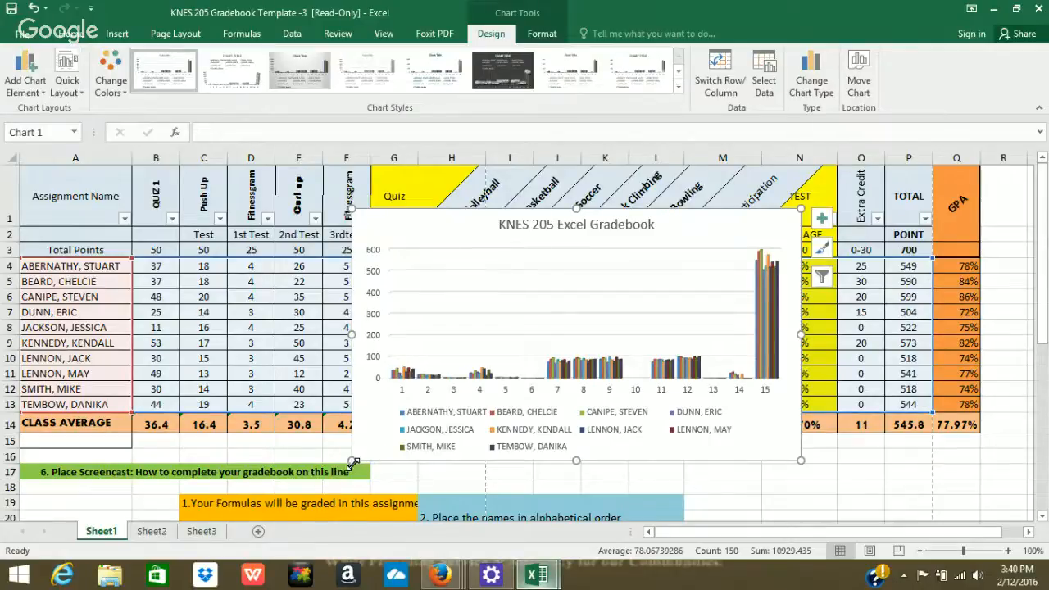
{"action": "left_click_drag", "start_coordinate": [351, 459], "coordinate": [320, 477]}
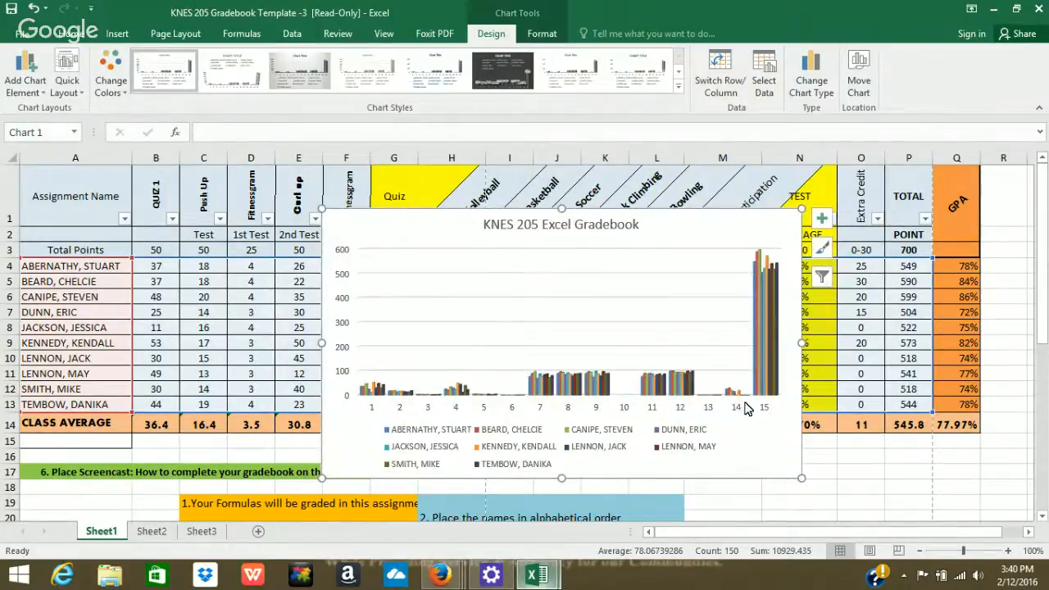
Use the row 1 assignment headers, Assignment Name through Extra Credit, as the chart's horizontal axis labels.
{"action": "left_click", "coordinate": [763, 86]}
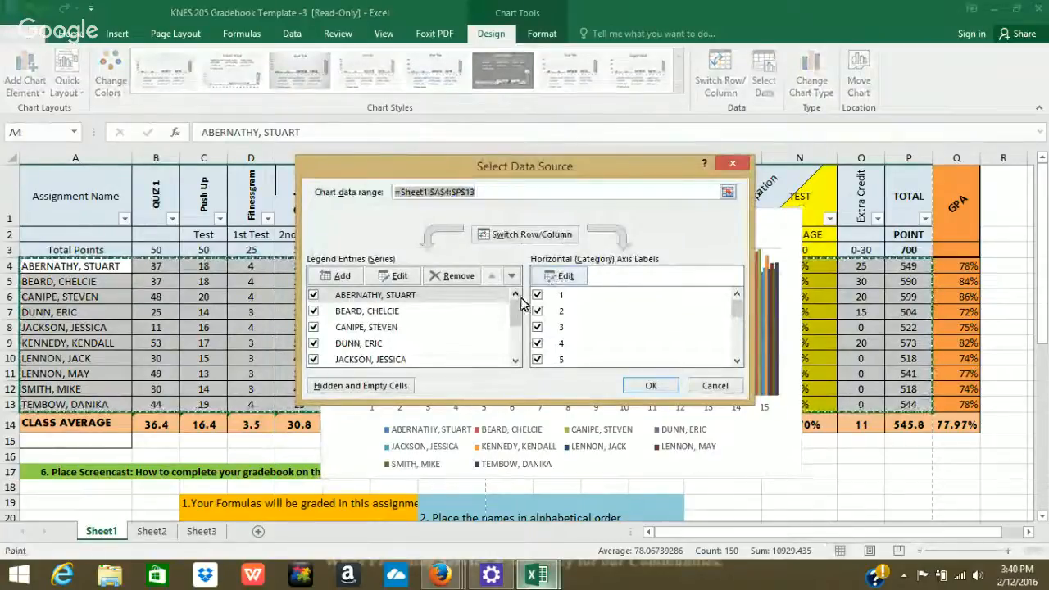
{"action": "left_click", "coordinate": [573, 278]}
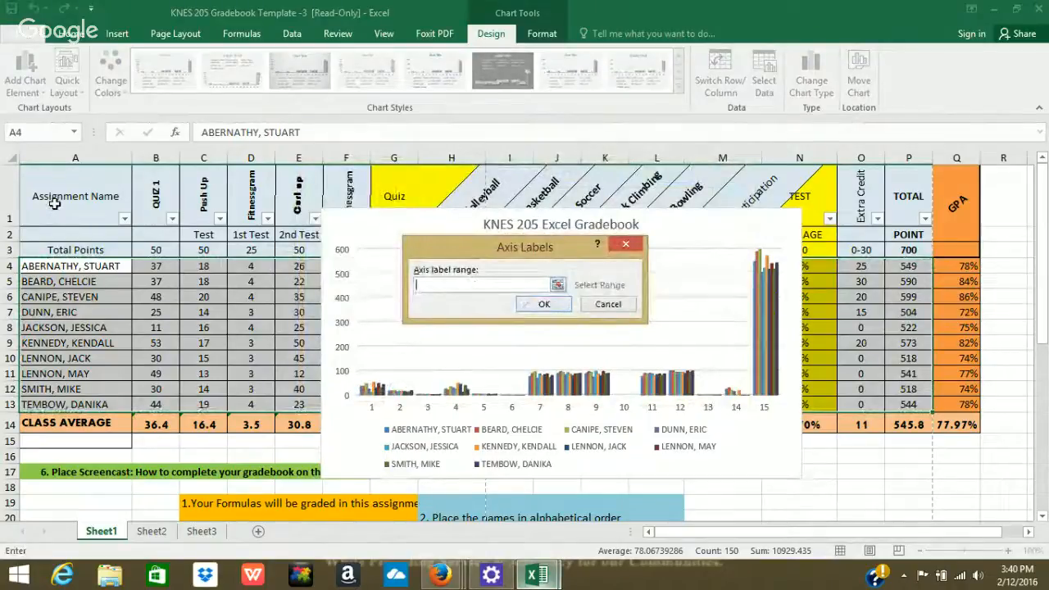
{"action": "left_click_drag", "start_coordinate": [55, 204], "coordinate": [910, 195]}
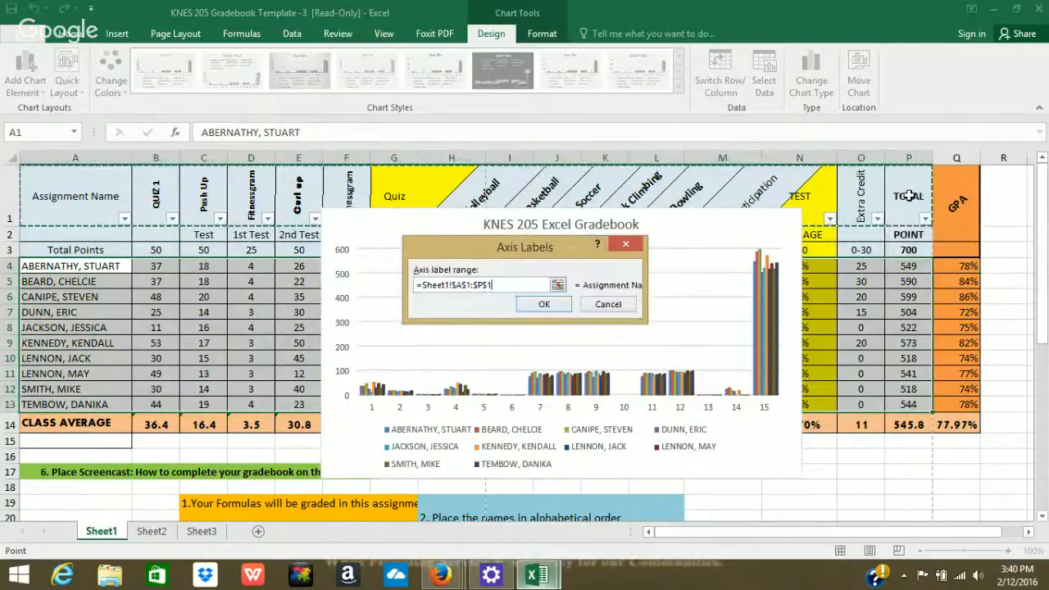
{"action": "left_click", "coordinate": [540, 304]}
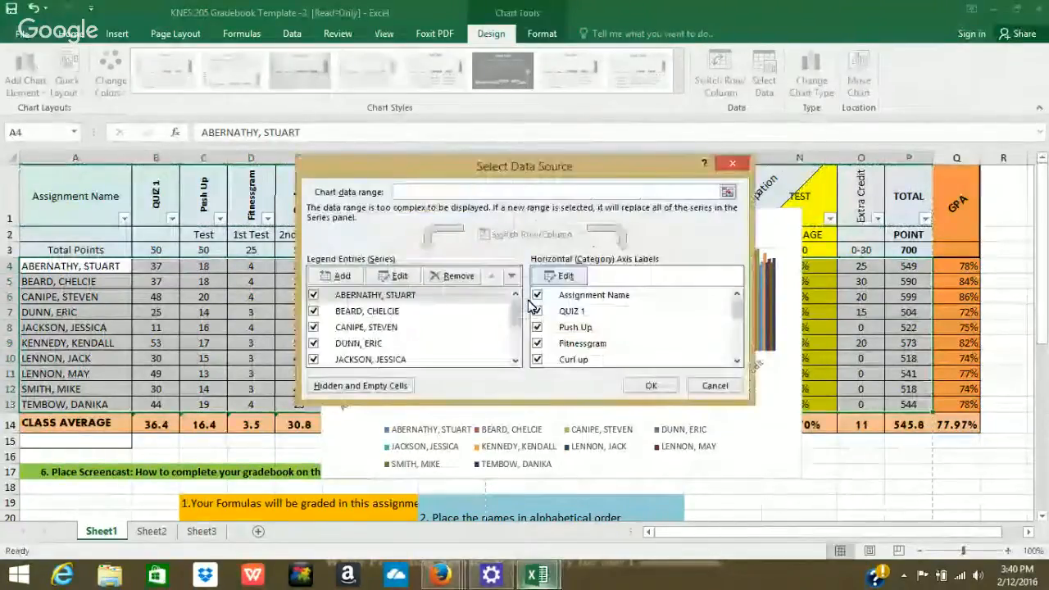
{"action": "left_click", "coordinate": [650, 385]}
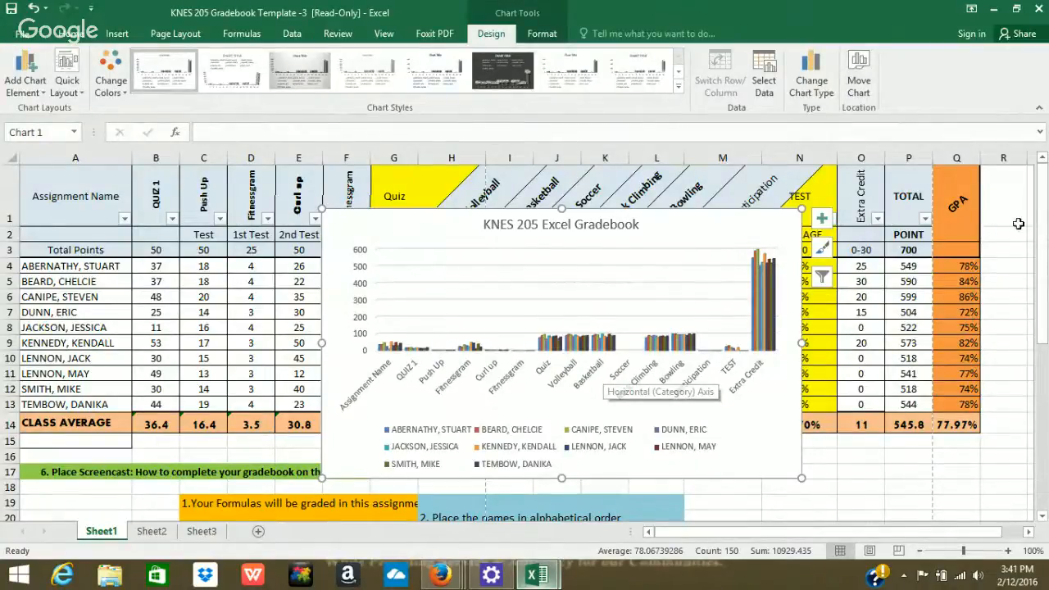
Undo the accidental resize of the chart's plot area.
{"action": "left_click_drag", "start_coordinate": [1043, 232], "coordinate": [1044, 288]}
{"action": "left_click", "coordinate": [750, 246]}
{"action": "left_click_drag", "start_coordinate": [761, 304], "coordinate": [658, 447]}
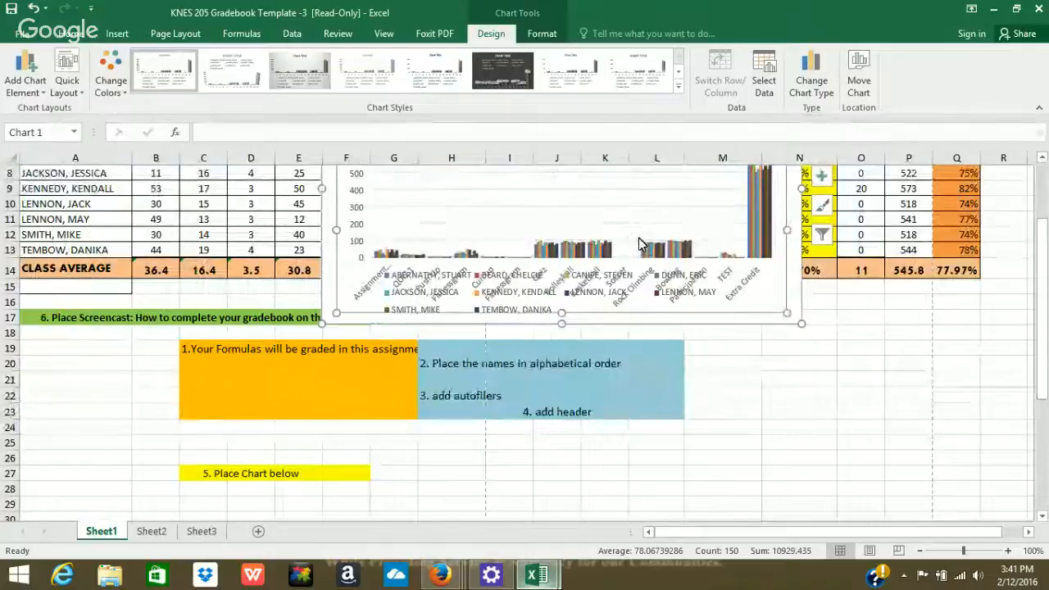
{"action": "left_click", "coordinate": [638, 318]}
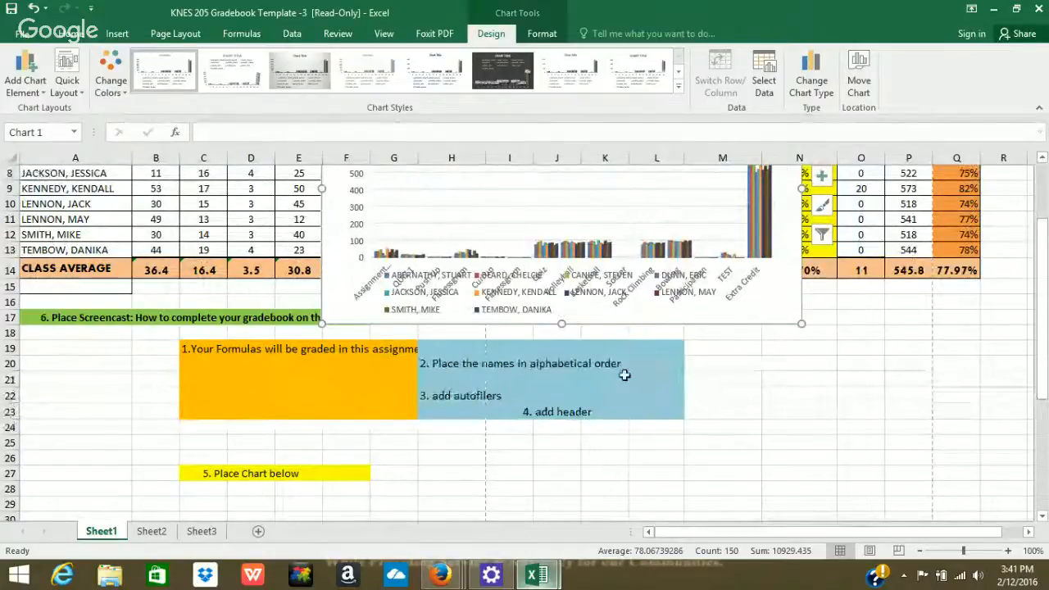
{"action": "left_click", "coordinate": [32, 9]}
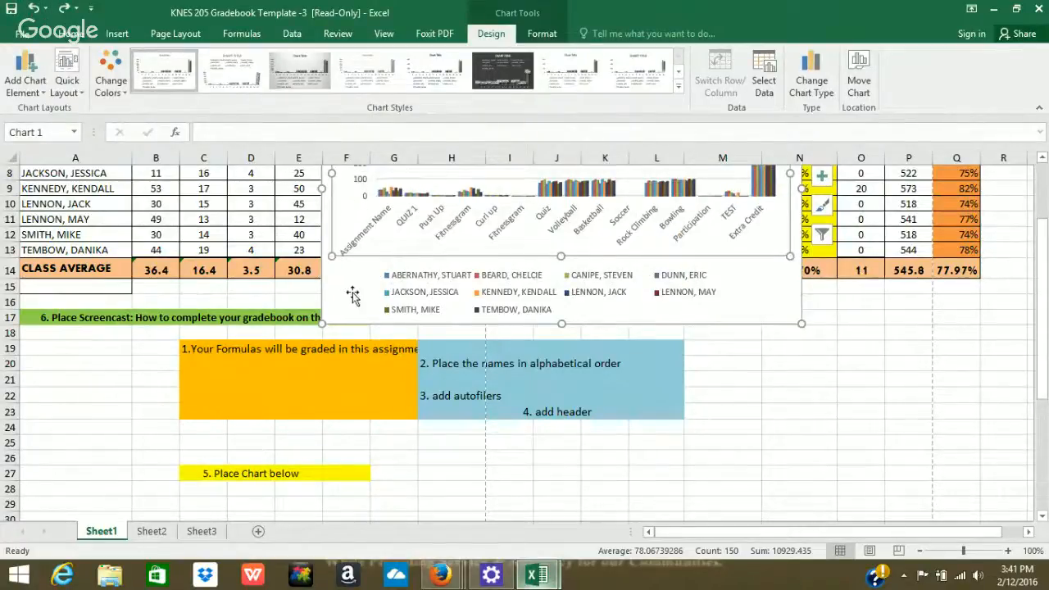
Move the chart below the score table, around rows 17–34, and return to the top.
{"action": "left_click_drag", "start_coordinate": [352, 293], "coordinate": [263, 530]}
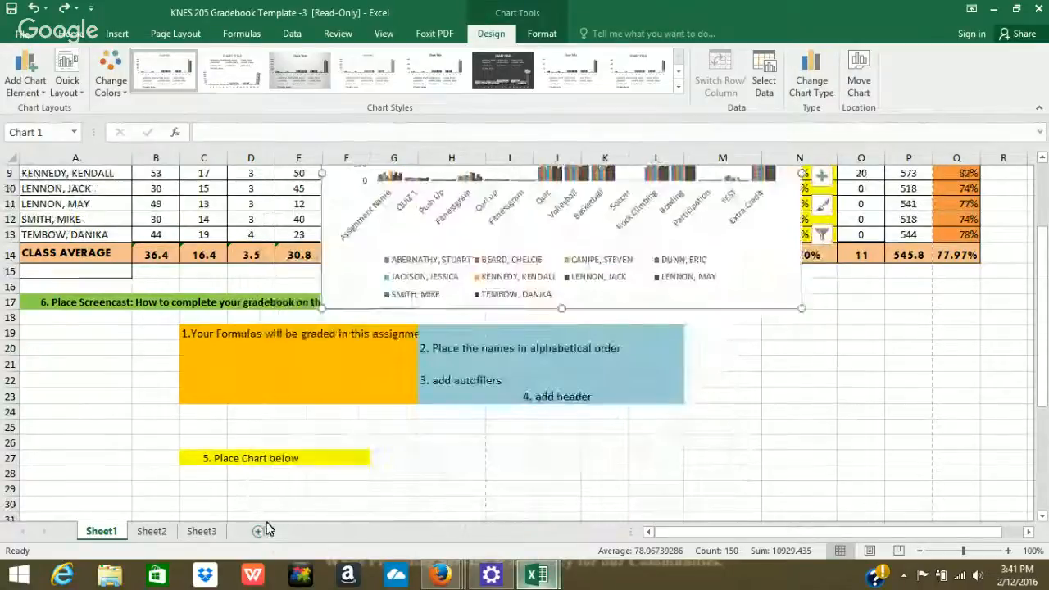
{"action": "left_click_drag", "start_coordinate": [351, 281], "coordinate": [222, 402]}
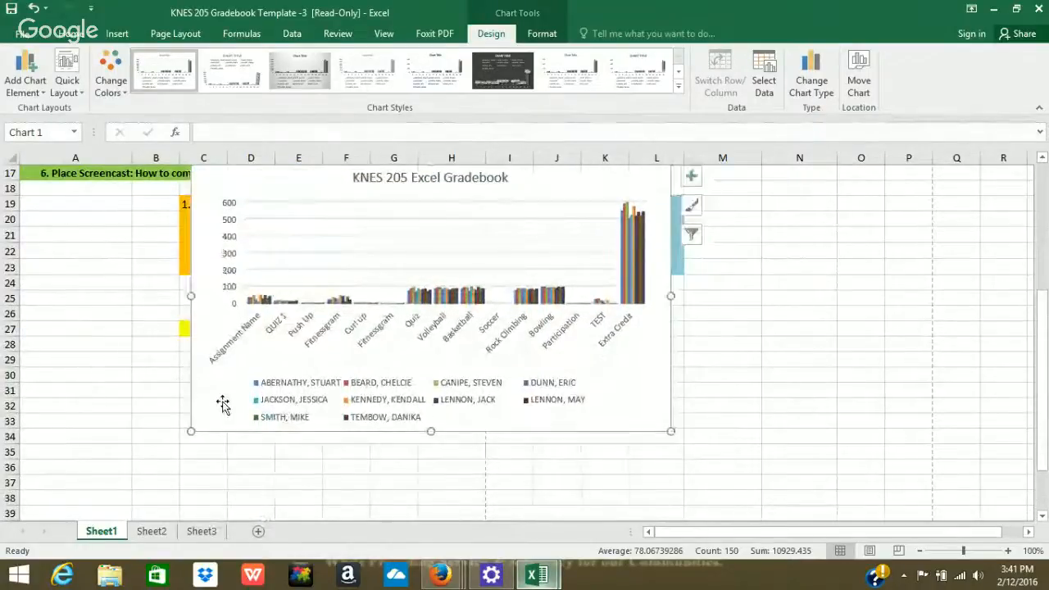
{"action": "left_click_drag", "start_coordinate": [1043, 302], "coordinate": [1032, 121]}
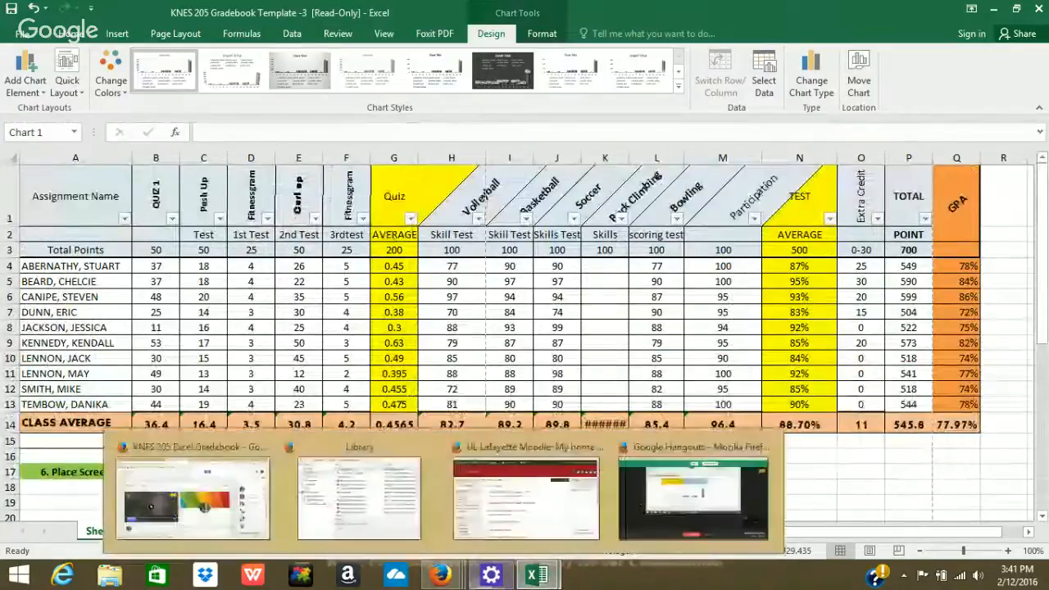
Bring the Google Hangouts broadcast window in Firefox to the front.
{"action": "mouse_move", "coordinate": [487, 577]}
{"action": "mouse_move", "coordinate": [442, 573]}
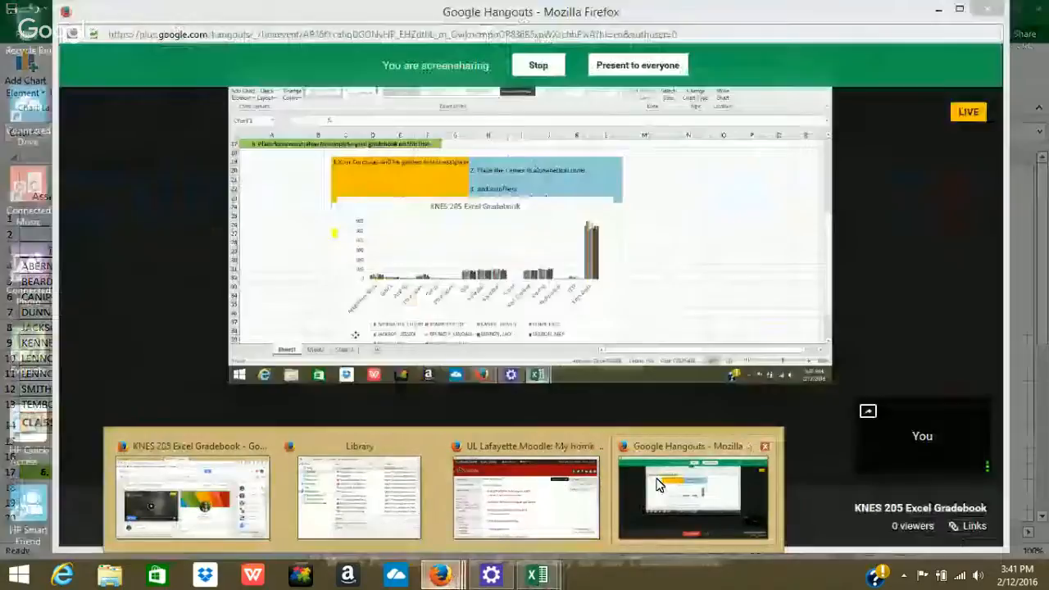
{"action": "left_click", "coordinate": [655, 485]}
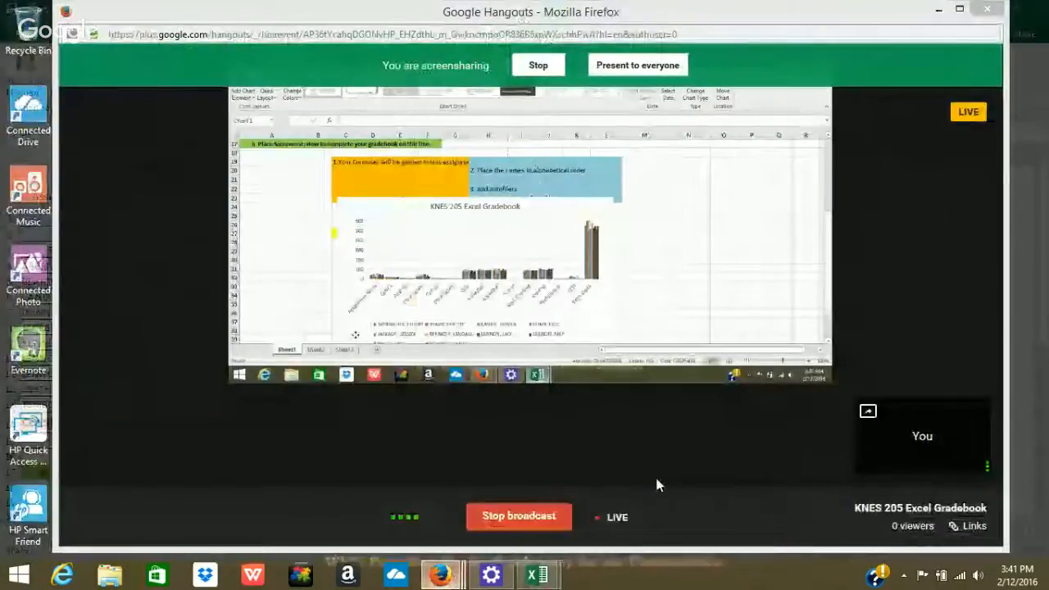